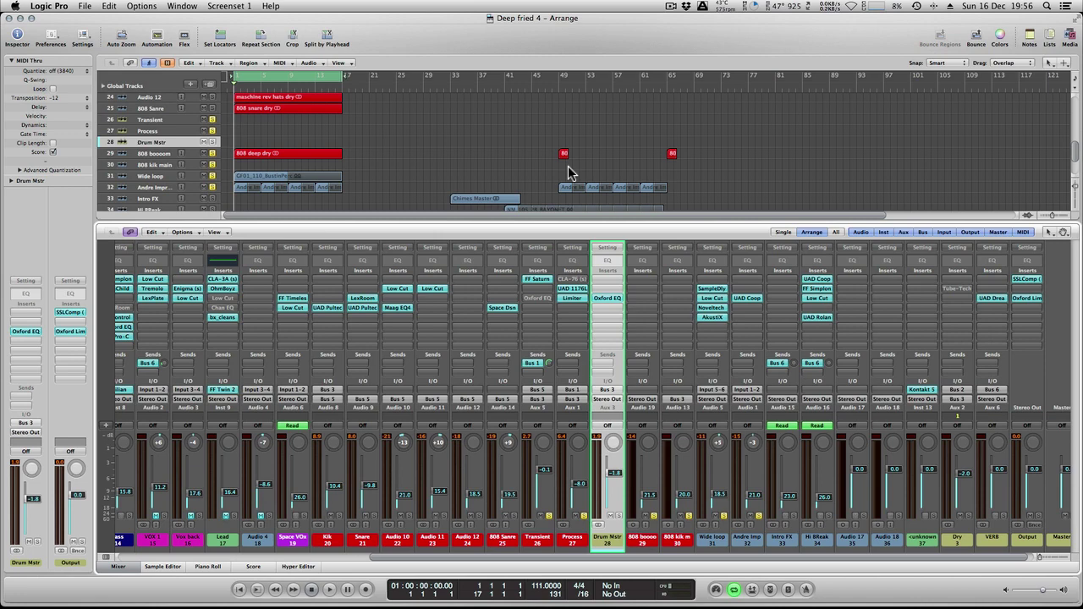
pyautogui.press('space')
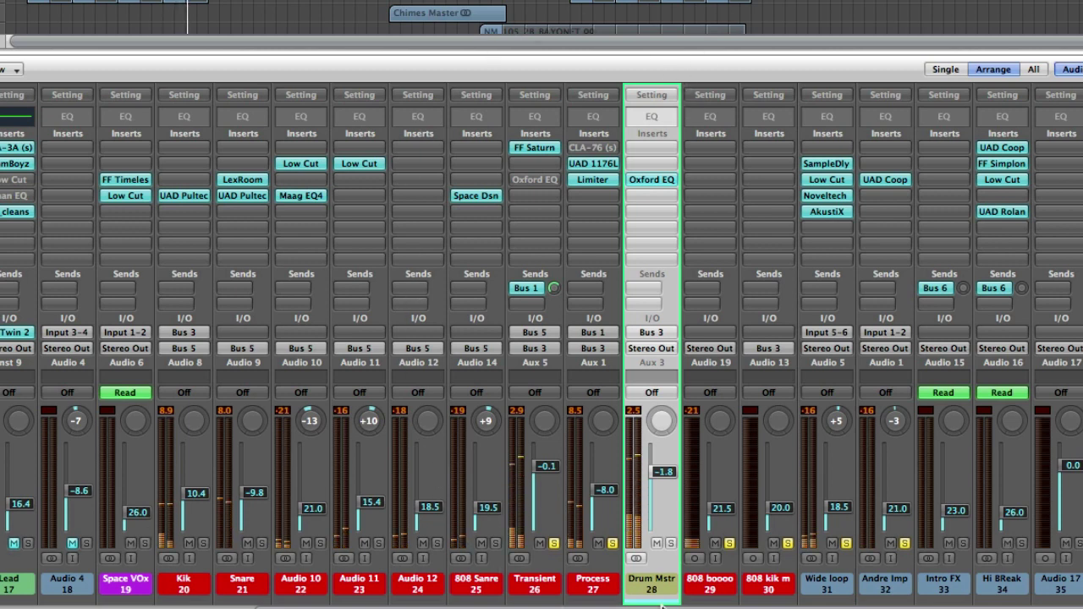
# Use the Option-C colour palette to make Transient and Process orange and Drum Mstr red.
pyautogui.click(535, 582)
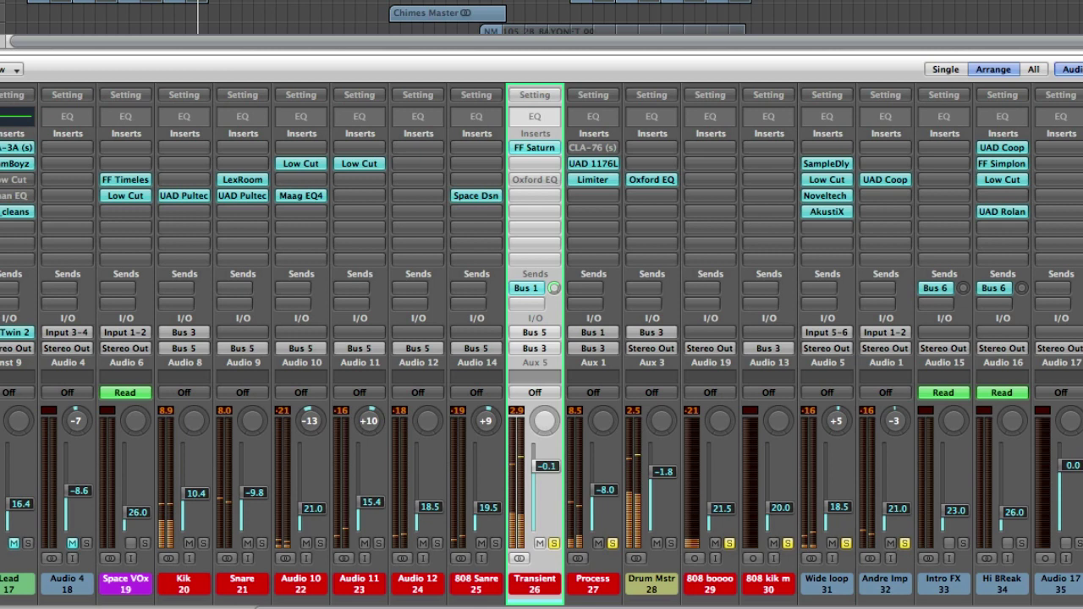
pyautogui.hotkey('alt', 'c')
pyautogui.click(758, 30)
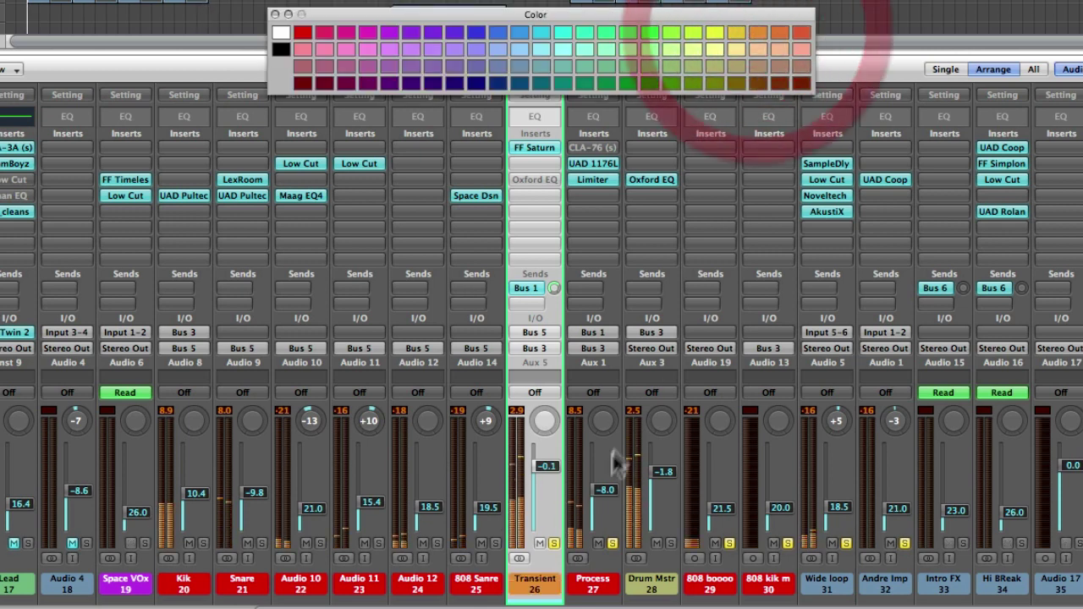
pyautogui.click(584, 516)
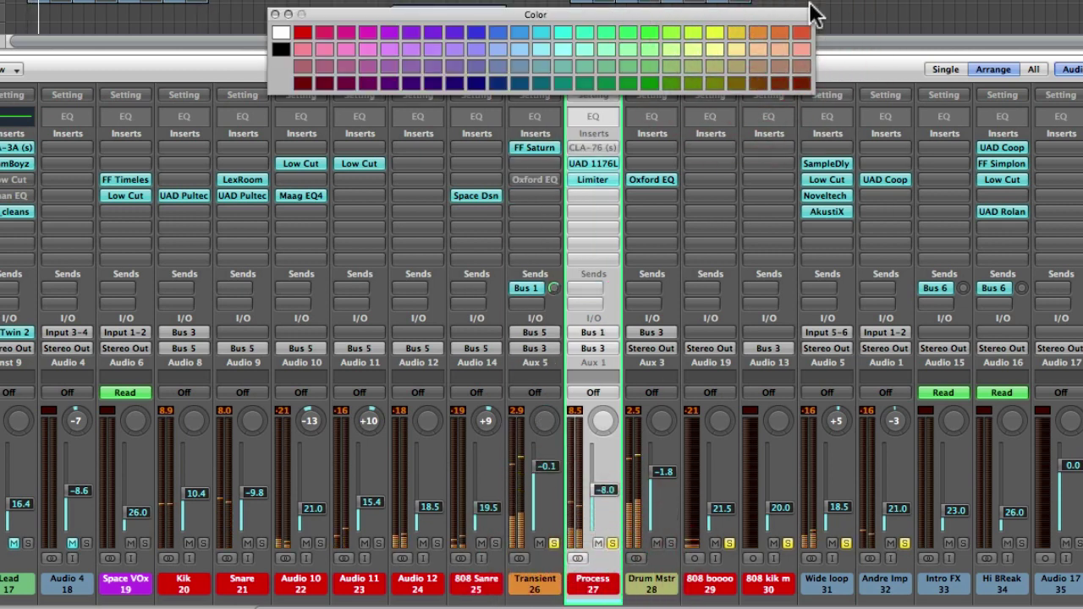
pyautogui.click(758, 27)
pyautogui.click(663, 551)
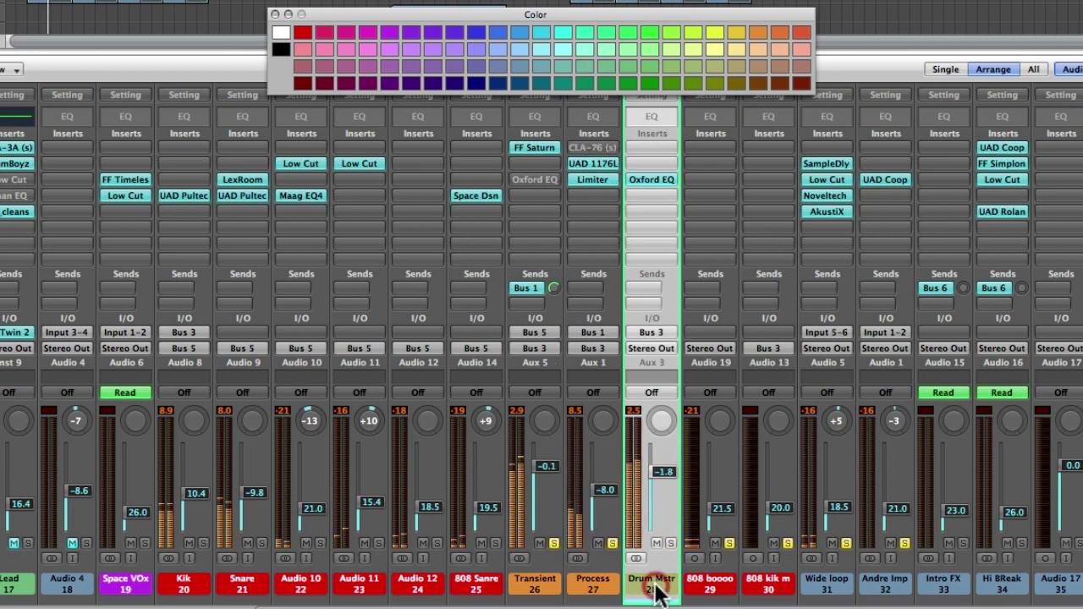
pyautogui.click(797, 33)
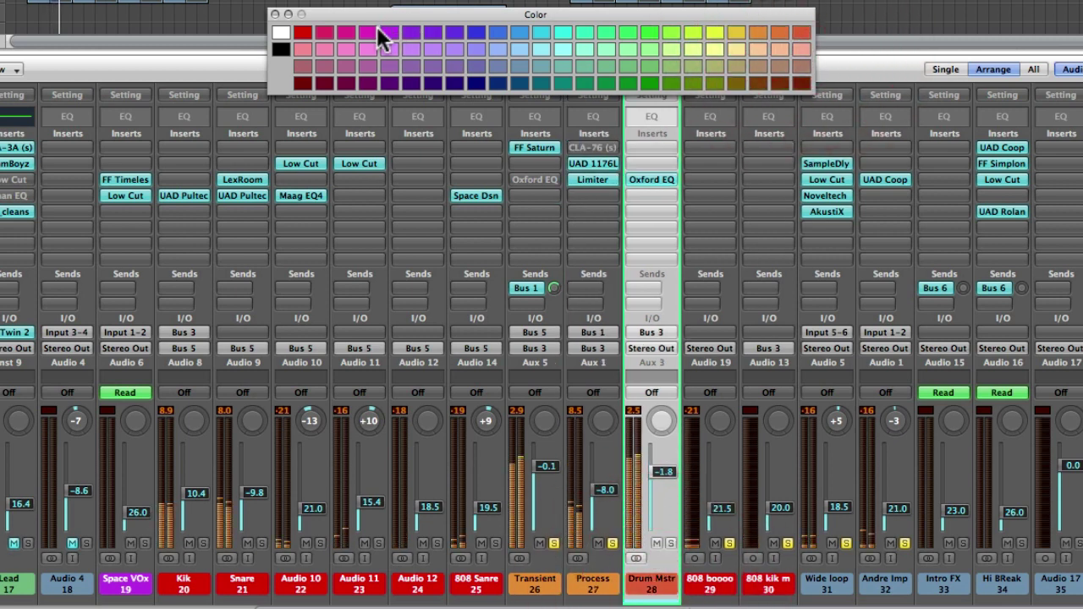
# Close the colour palette, toggle Drum Mstr's mute on and off, then solo it.
pyautogui.click(275, 14)
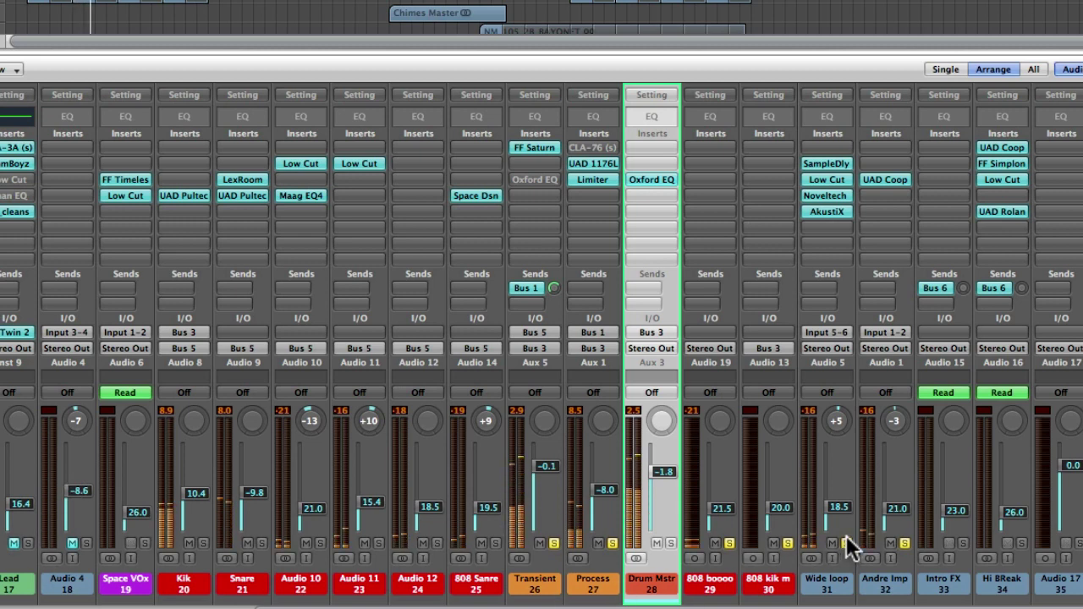
pyautogui.click(657, 544)
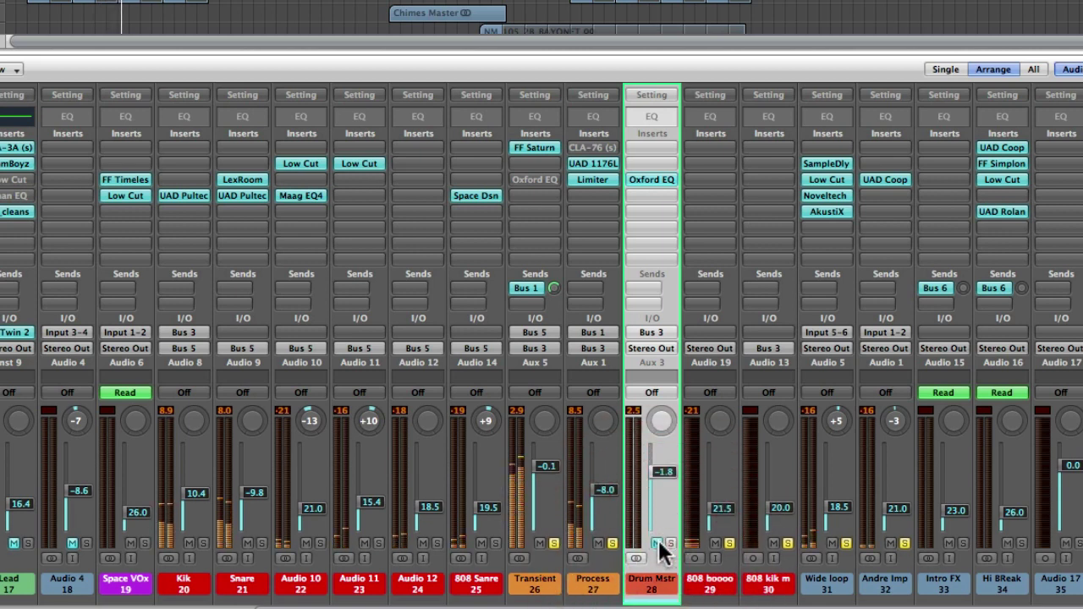
pyautogui.click(656, 543)
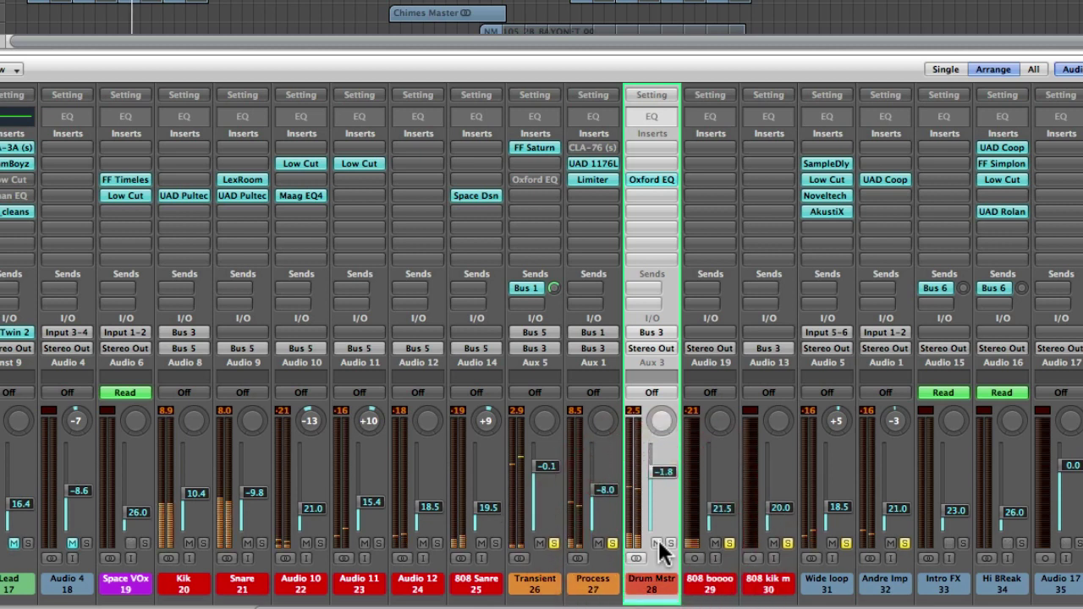
pyautogui.click(671, 542)
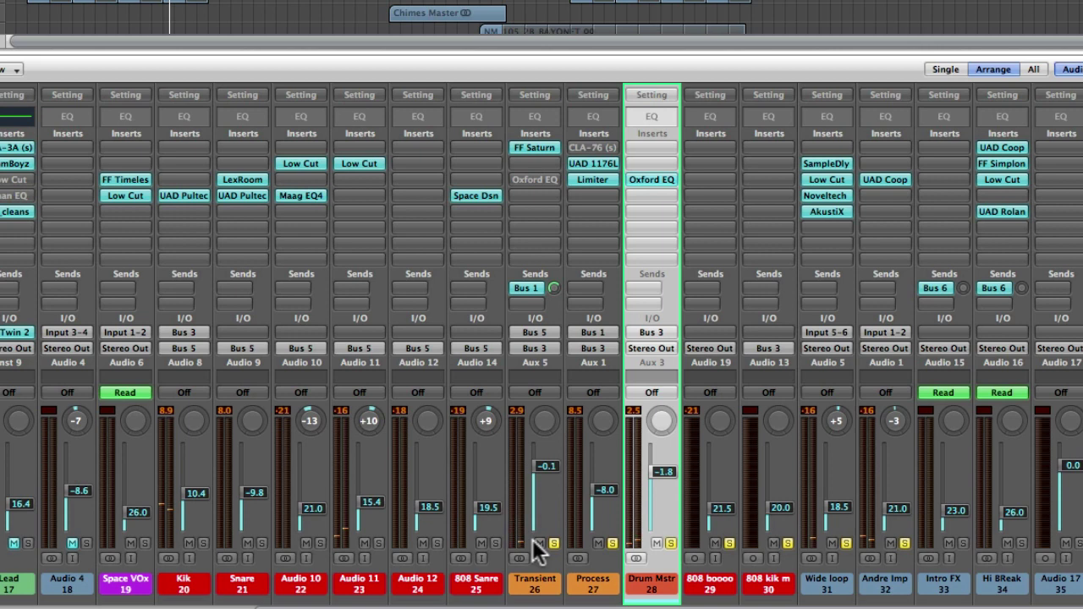
# Clear the solos on Transient, Process, Drum Mstr, 808 (29), 808 kik main, Wide loop and channel 32.
pyautogui.click(553, 542)
pyautogui.click(612, 542)
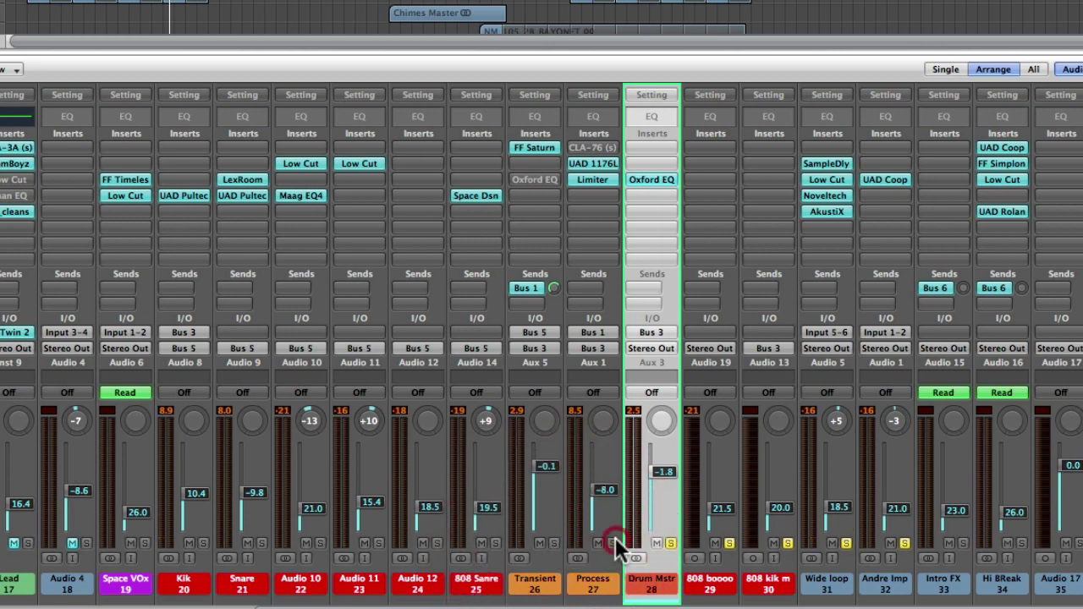
pyautogui.click(670, 542)
pyautogui.click(729, 542)
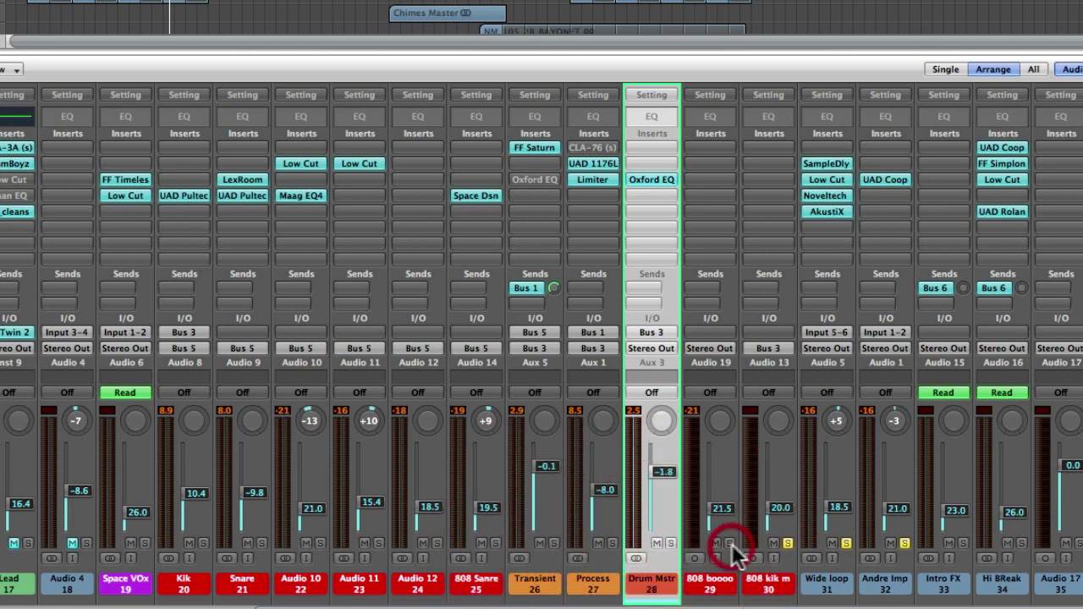
pyautogui.click(789, 544)
pyautogui.click(846, 542)
pyautogui.click(905, 542)
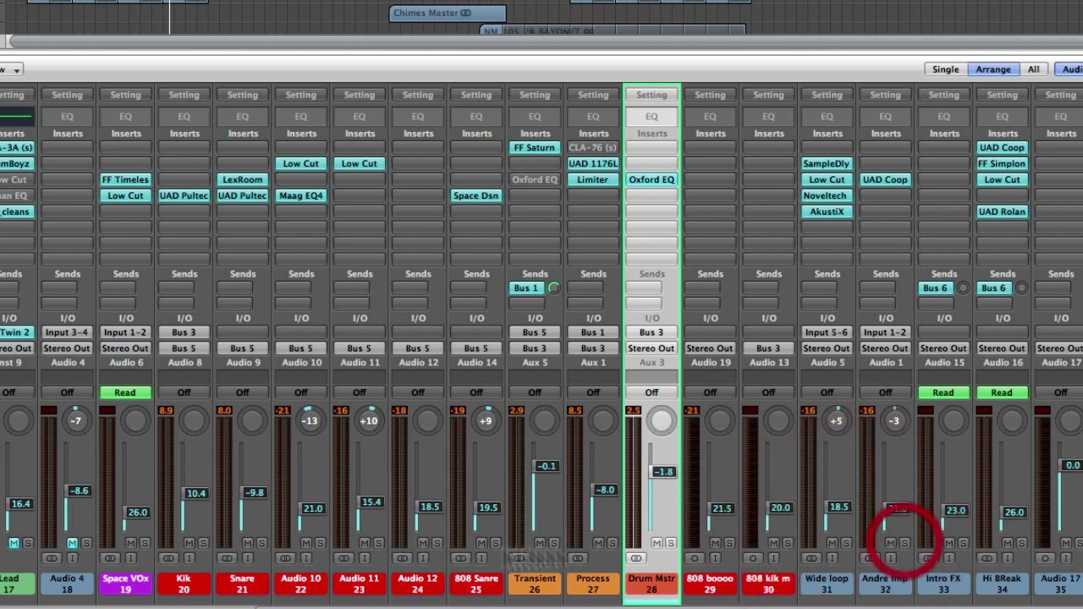
# Solo Kik, Snare and Audio 10, then select the Transient channel.
pyautogui.click(202, 543)
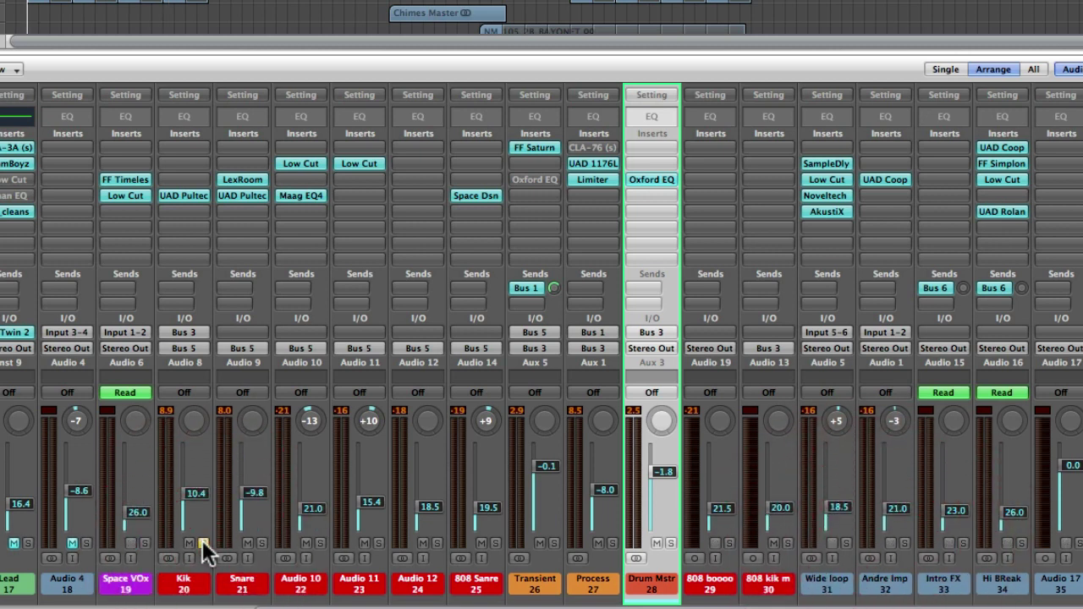
pyautogui.click(262, 543)
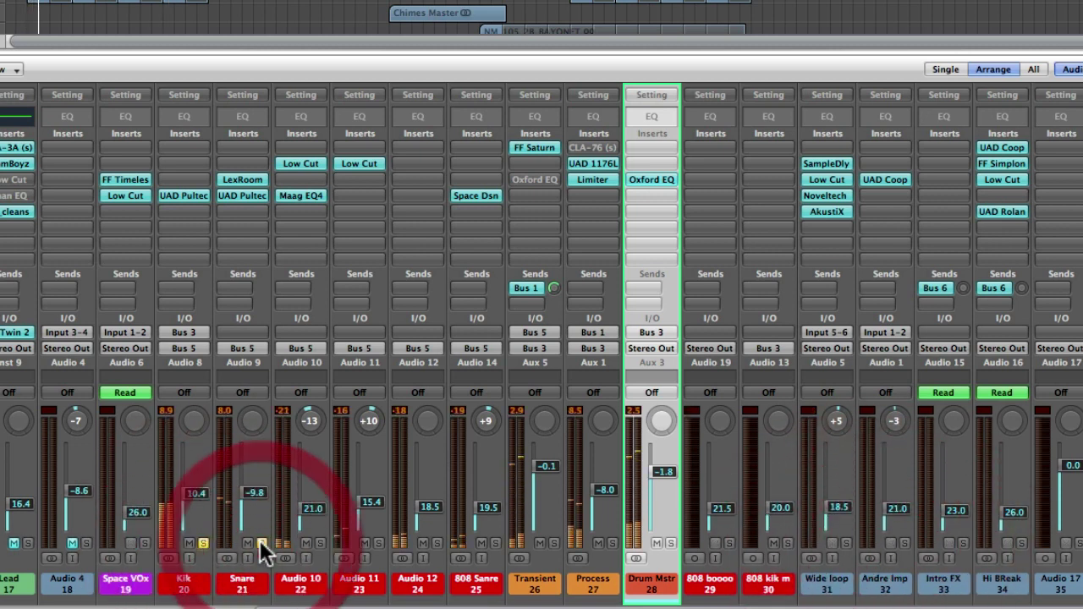
pyautogui.click(321, 542)
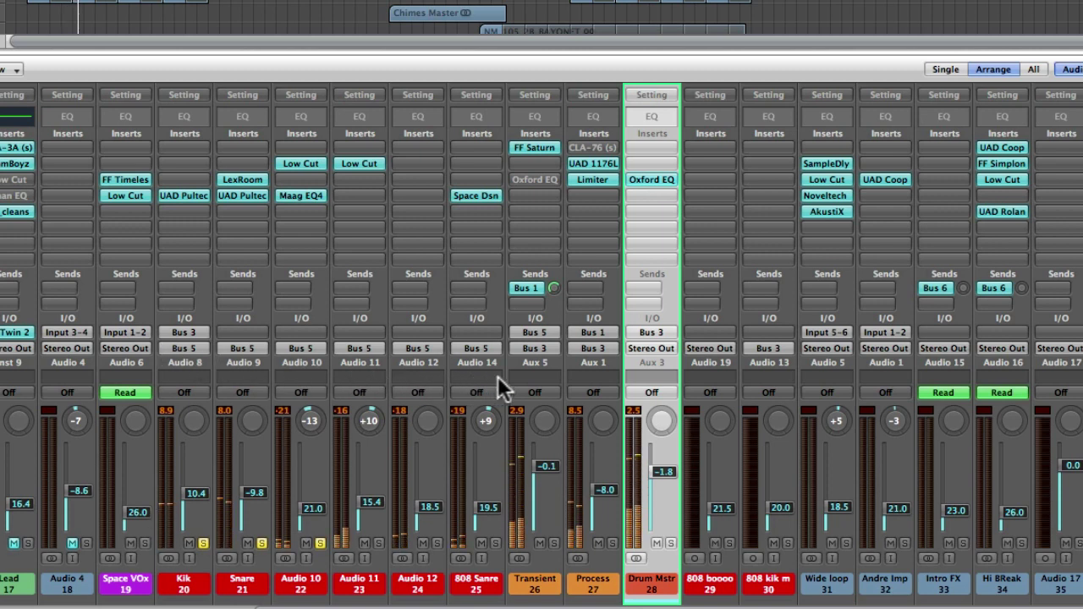
pyautogui.click(546, 575)
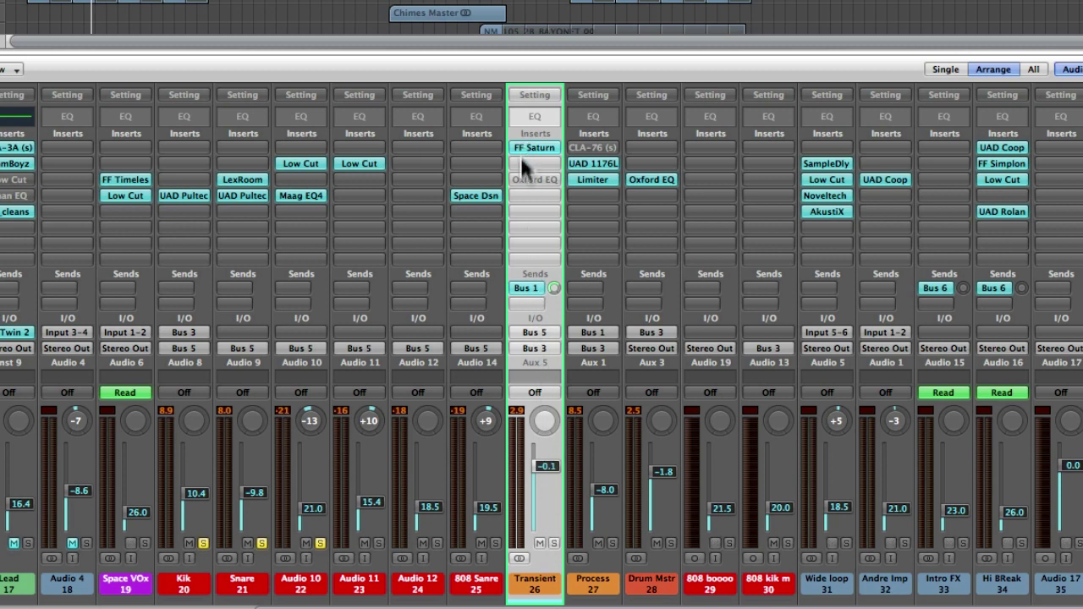
# Drop the Process fader to -∞, unsolo Audio 10 and Snare, and solo Transient.
pyautogui.moveTo(601, 506); pyautogui.dragTo(605, 529)
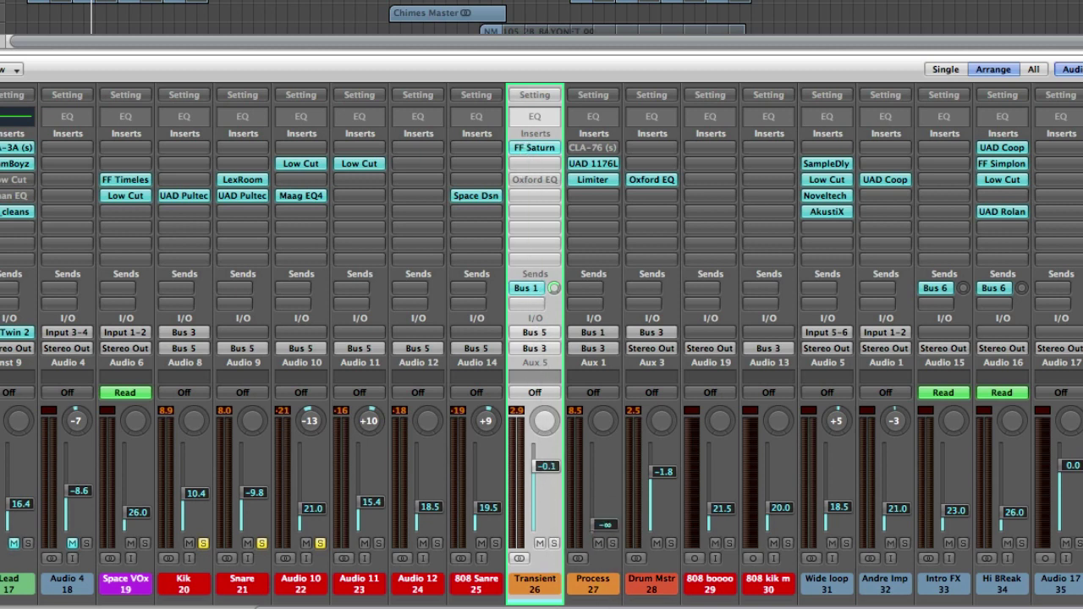
pyautogui.click(320, 543)
pyautogui.click(261, 544)
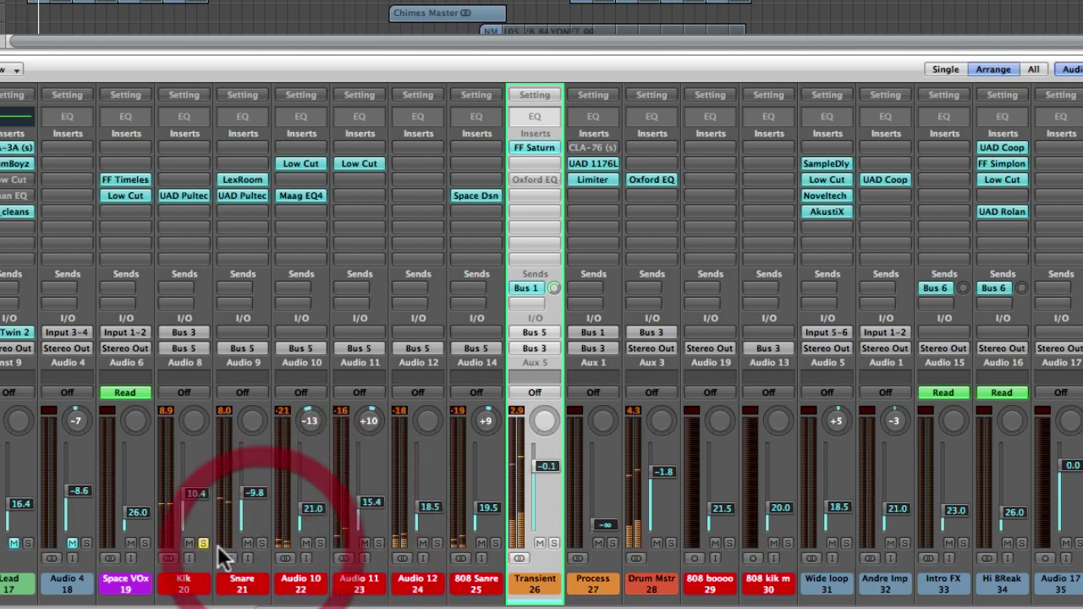
pyautogui.click(555, 543)
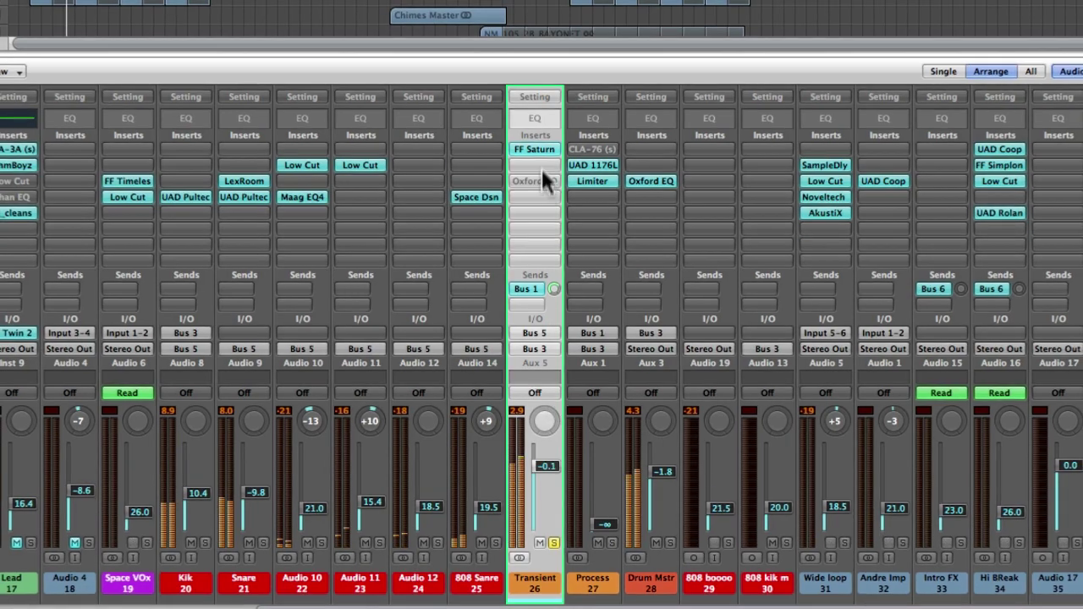
# Review Transient's FF Saturn plug-in with the Tape Transients bM preset, close it and stop playback.
pyautogui.click(534, 148)
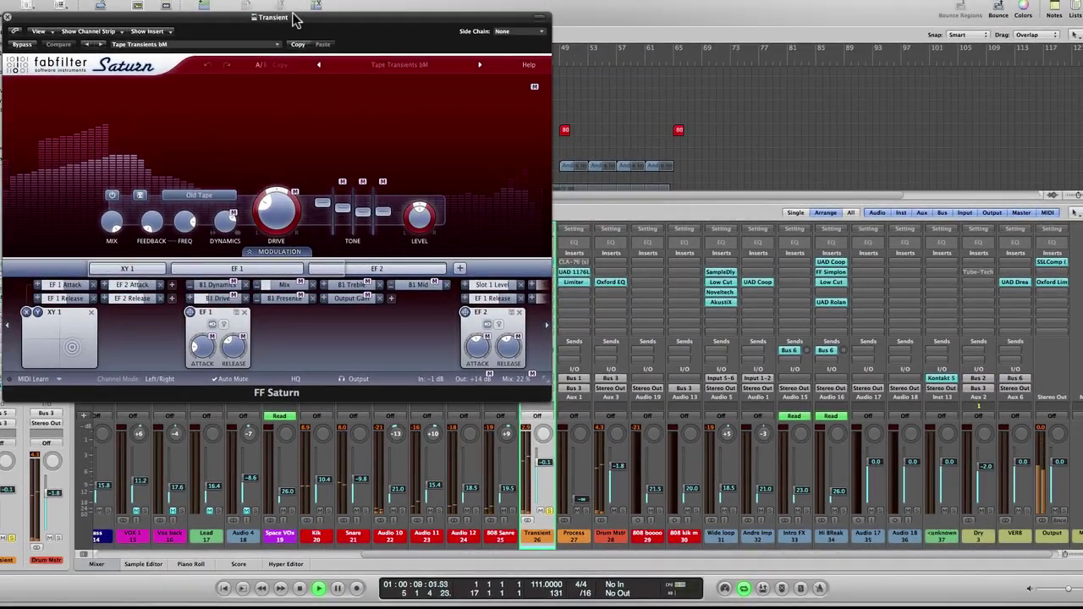
pyautogui.moveTo(291, 17); pyautogui.dragTo(629, 95)
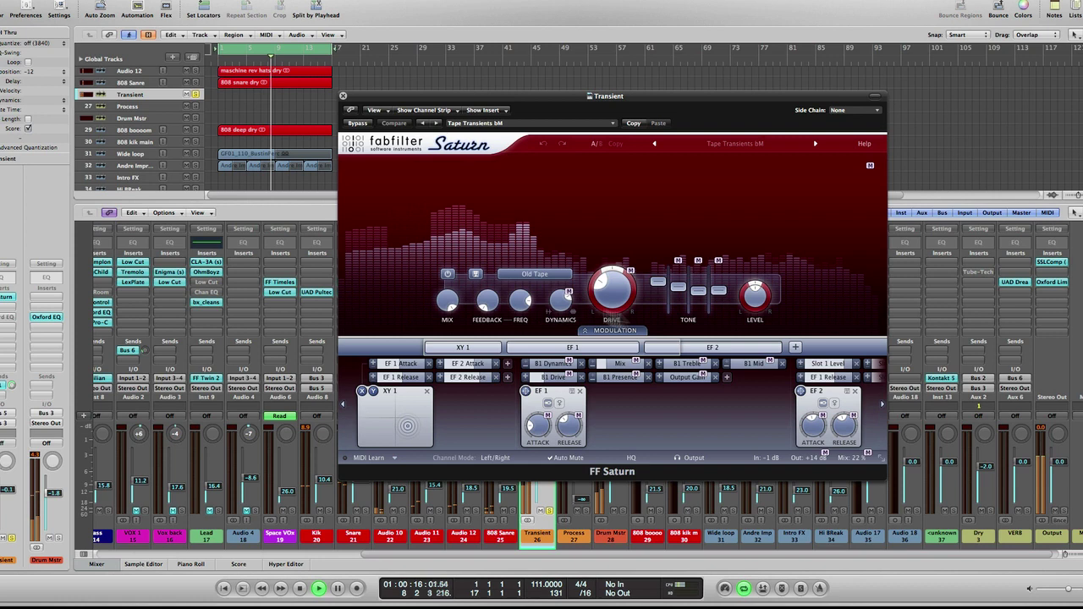
pyautogui.click(343, 96)
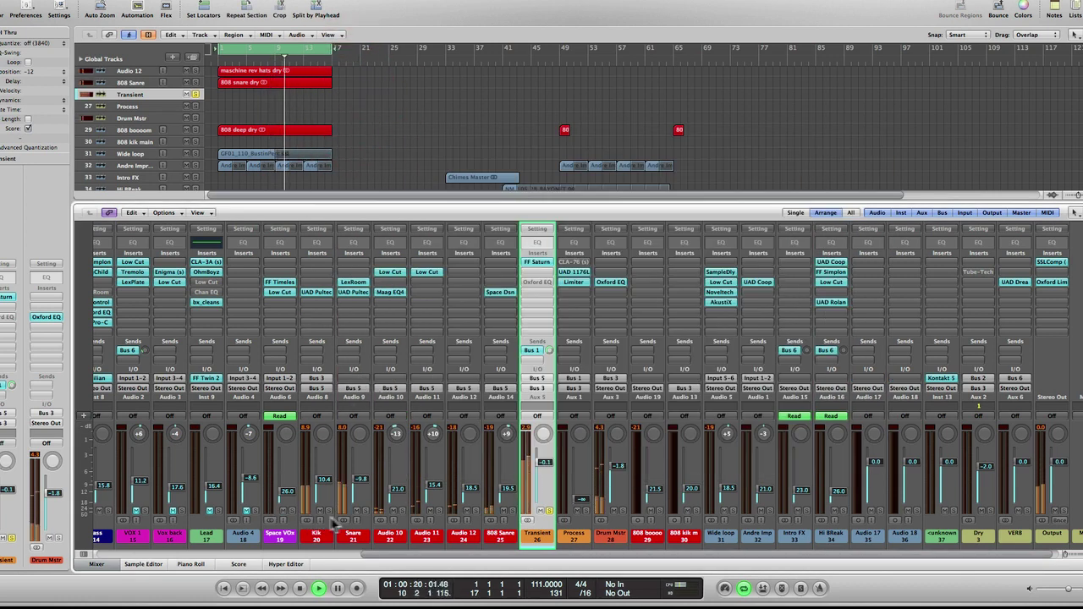
pyautogui.press('space')
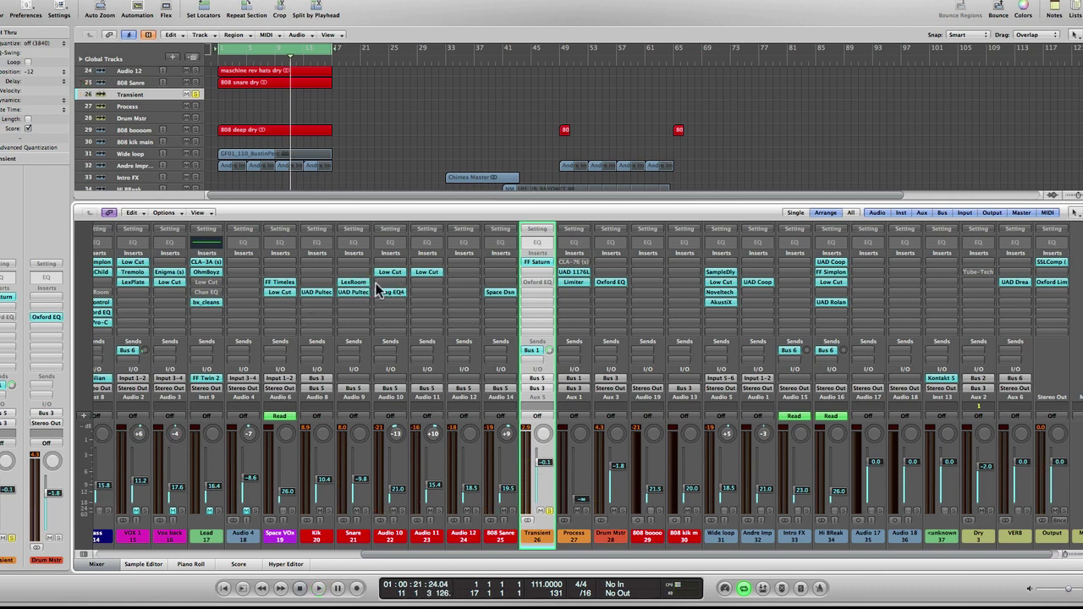
# Open and close the LexRoom reverb window on the Snare channel.
pyautogui.click(359, 282)
pyautogui.click(65, 85)
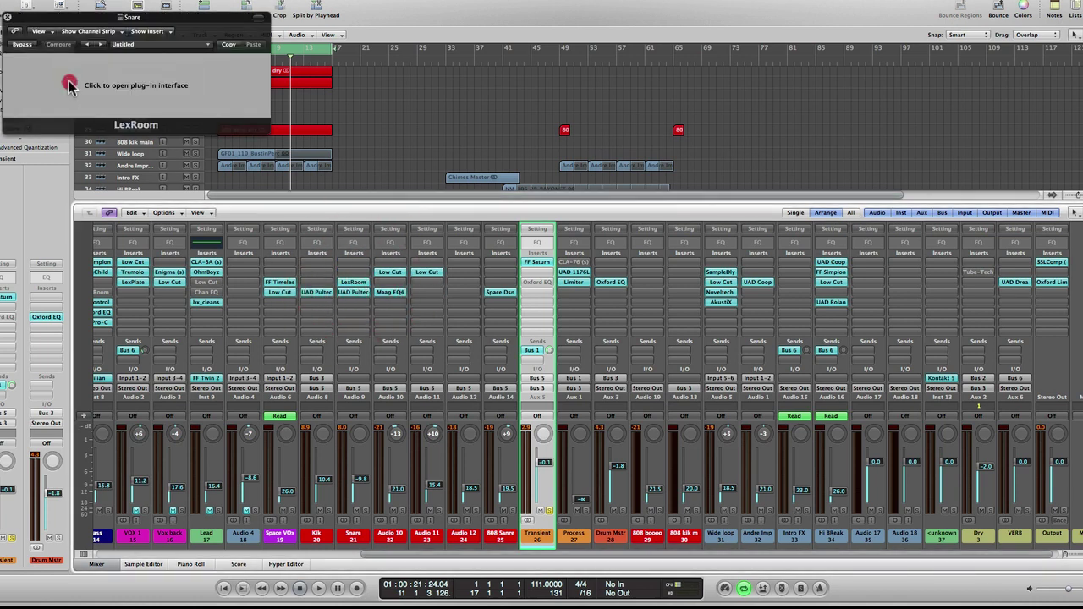
pyautogui.click(11, 61)
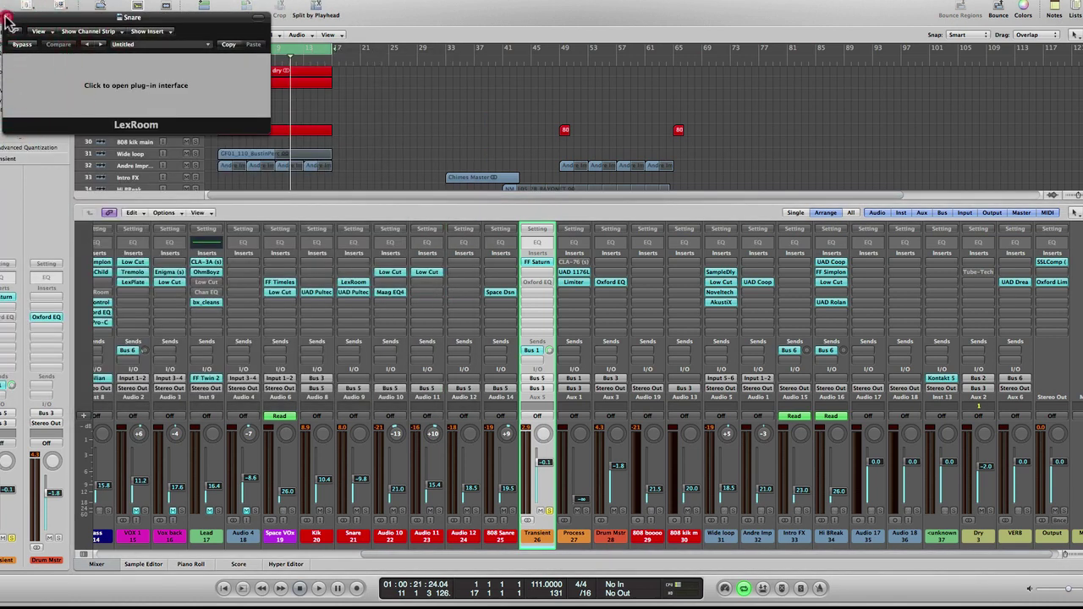
pyautogui.click(6, 16)
# Review the Maag EQ4 on Audio 10 and the Snare's UAD Pultec EQ, then close both.
pyautogui.click(392, 291)
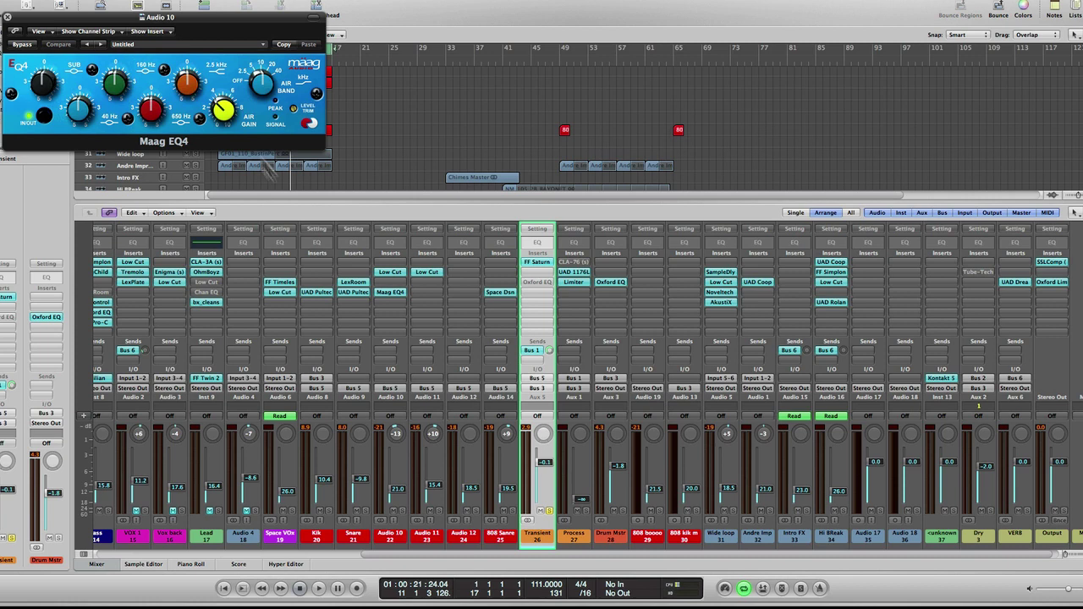
pyautogui.click(8, 16)
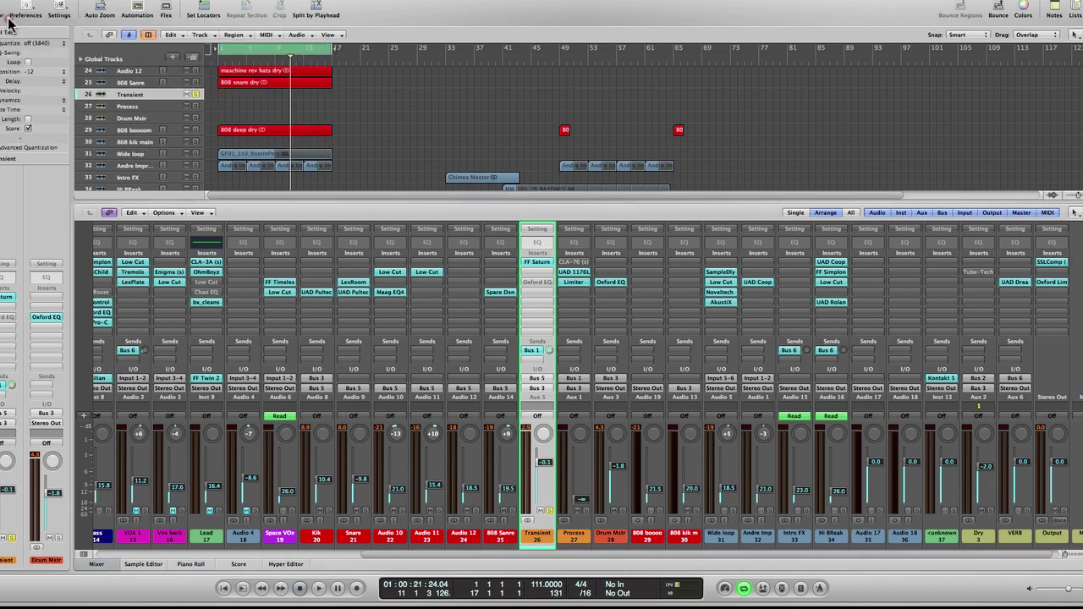
pyautogui.click(347, 293)
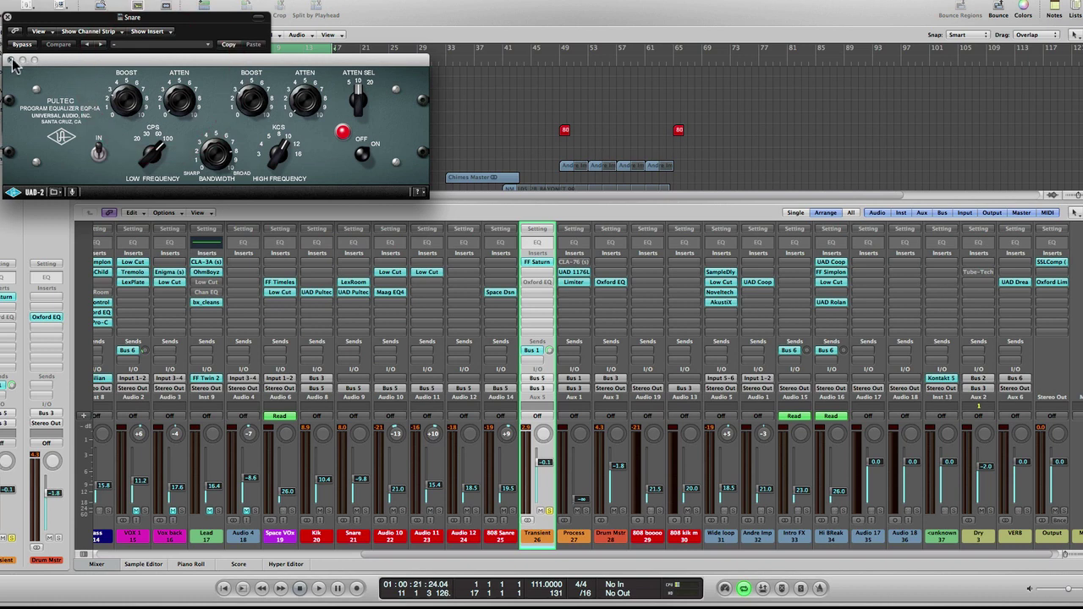
pyautogui.click(10, 60)
pyautogui.click(7, 16)
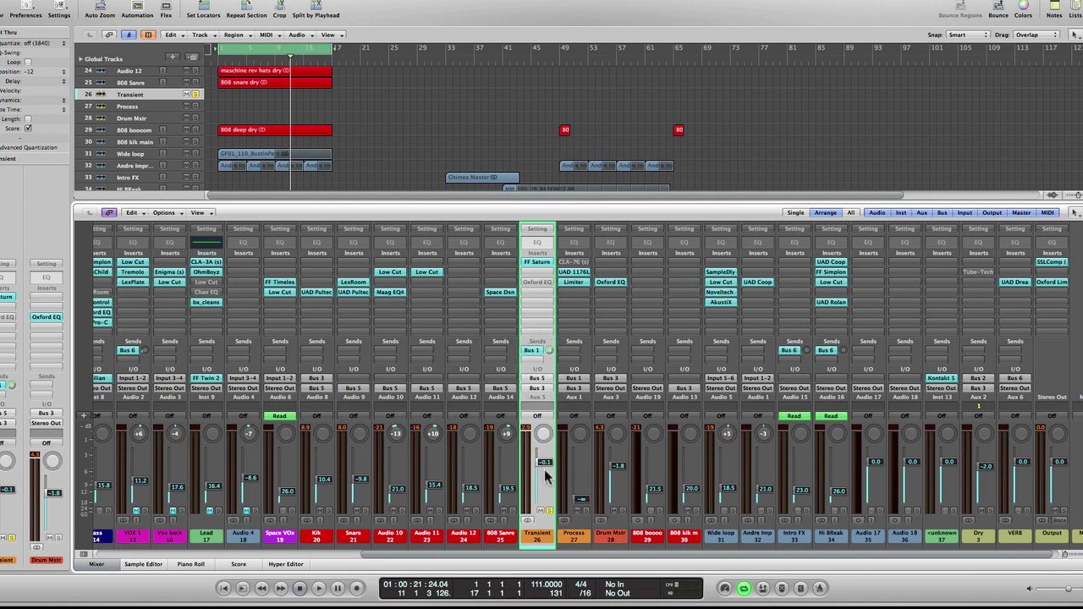
# Confirm in the send's Bus menu that Transient feeds Bus 1 (Process).
pyautogui.click(533, 350)
pyautogui.moveTo(550, 410)
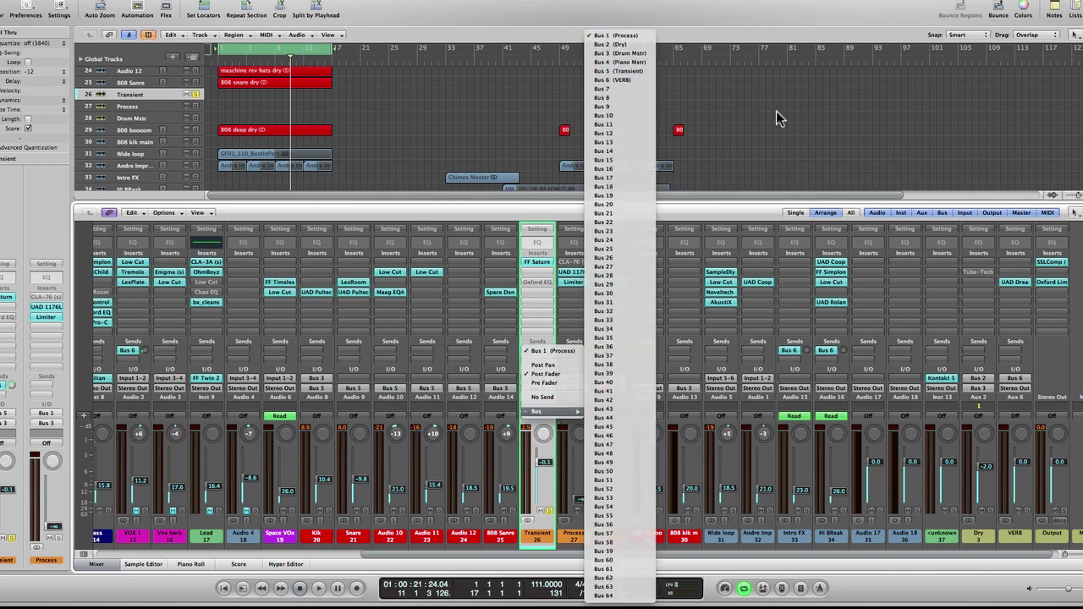
pyautogui.click(559, 36)
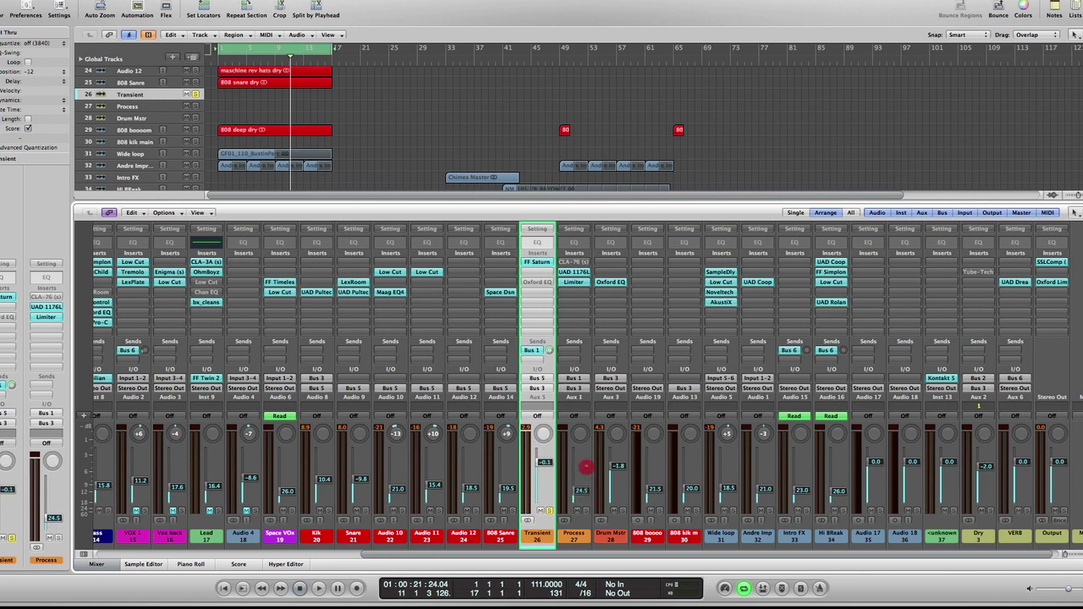
pyautogui.click(576, 574)
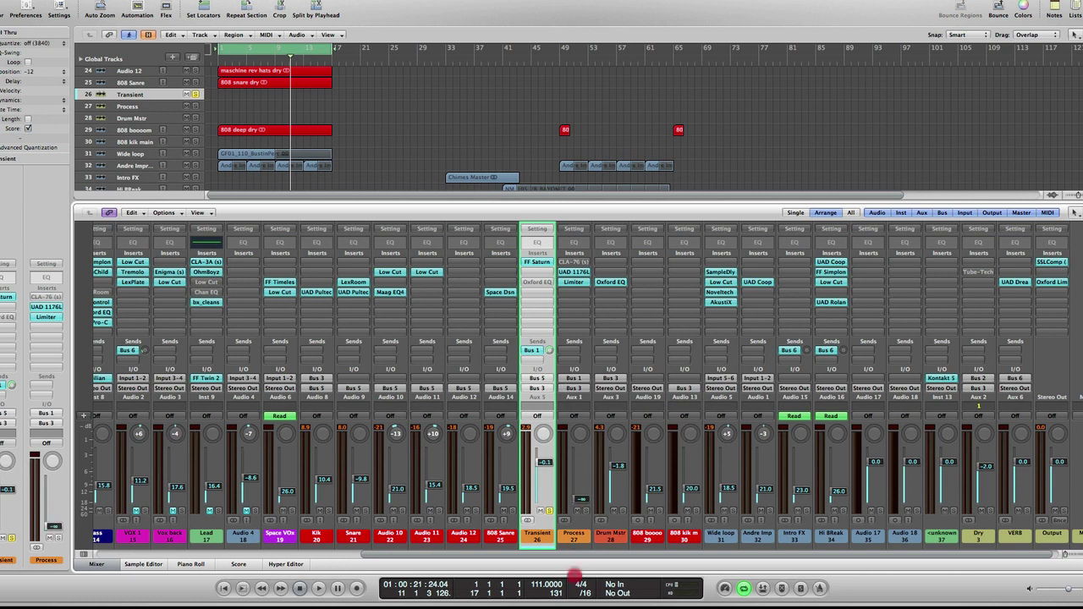
# Set the Process bus's CLA-76 to the ALL ratio-buttons mode and close its window.
pyautogui.click(574, 273)
pyautogui.click(146, 105)
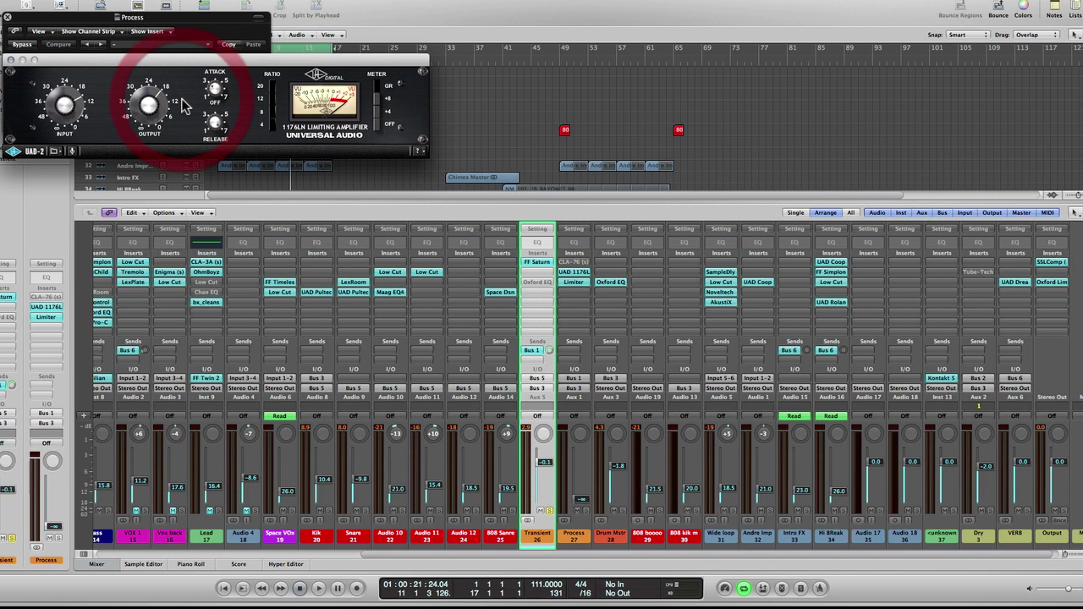
pyautogui.moveTo(218, 61); pyautogui.dragTo(667, 77)
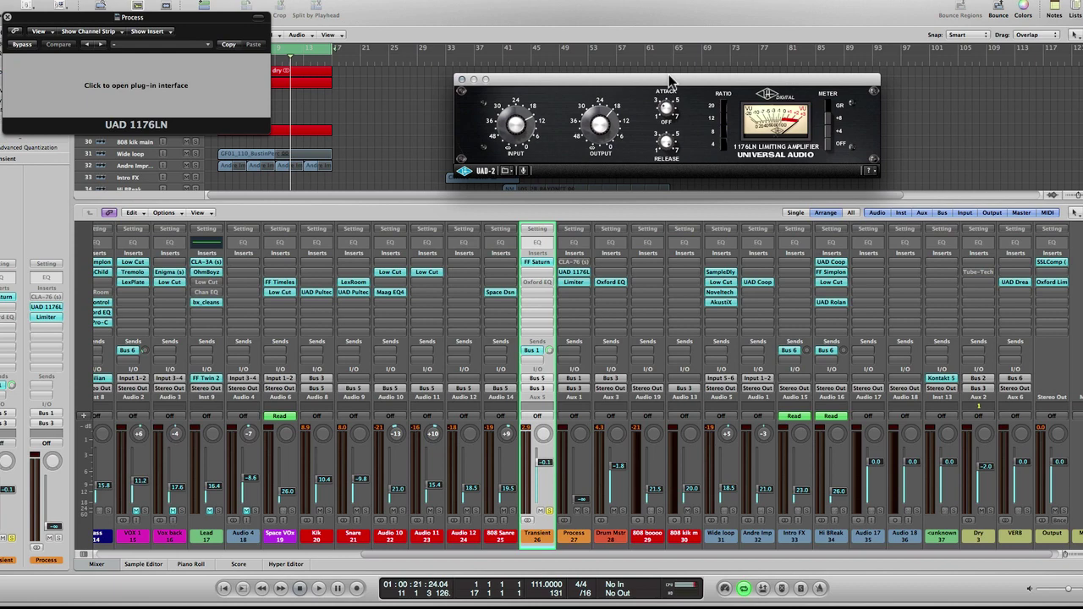
pyautogui.click(573, 262)
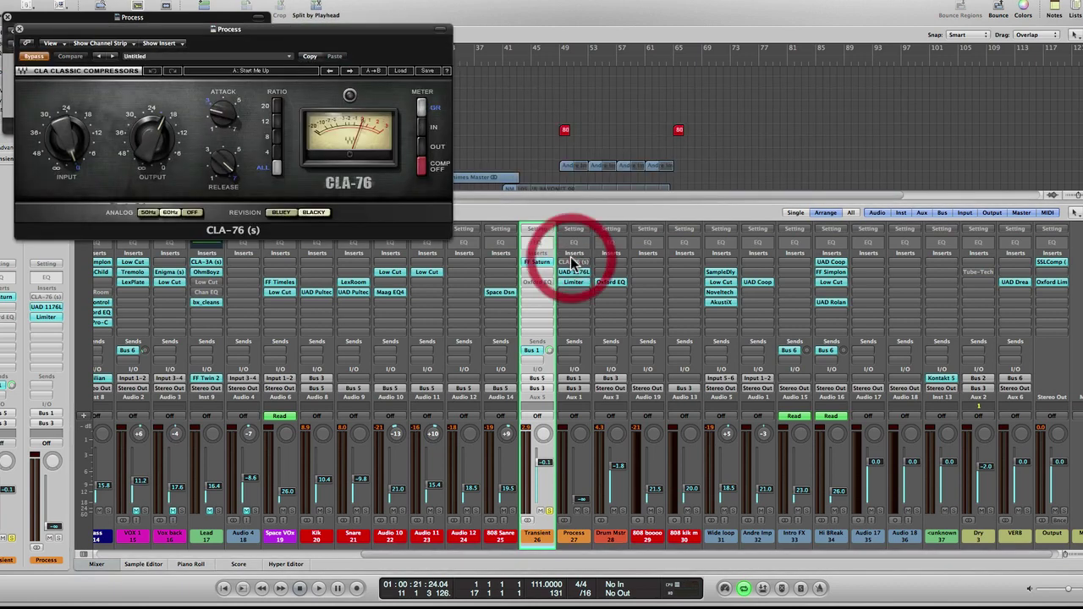
pyautogui.moveTo(320, 30); pyautogui.dragTo(696, 150)
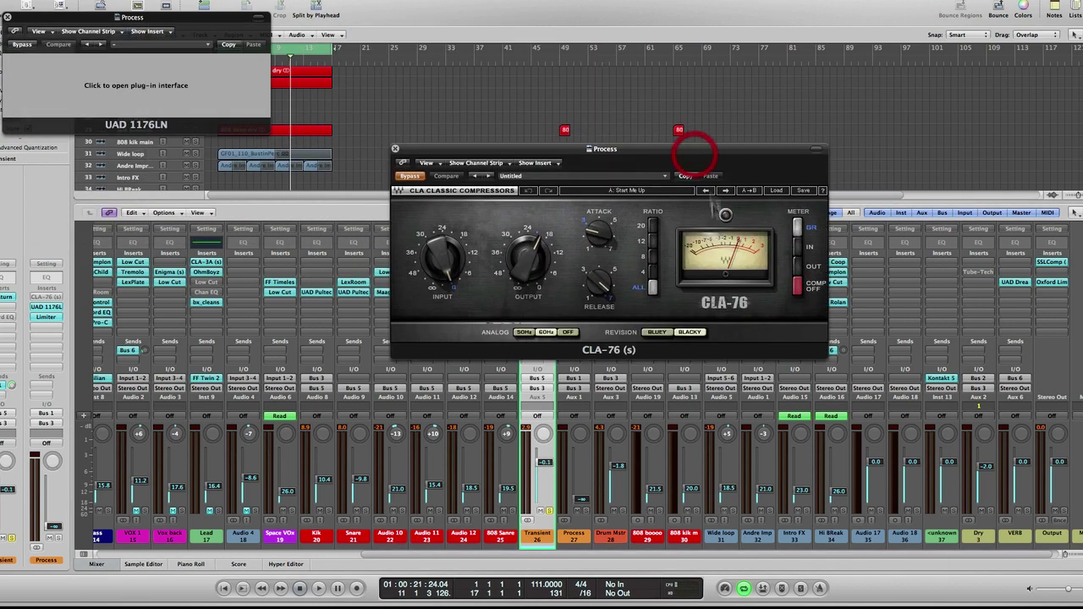
pyautogui.click(652, 287)
pyautogui.click(655, 264)
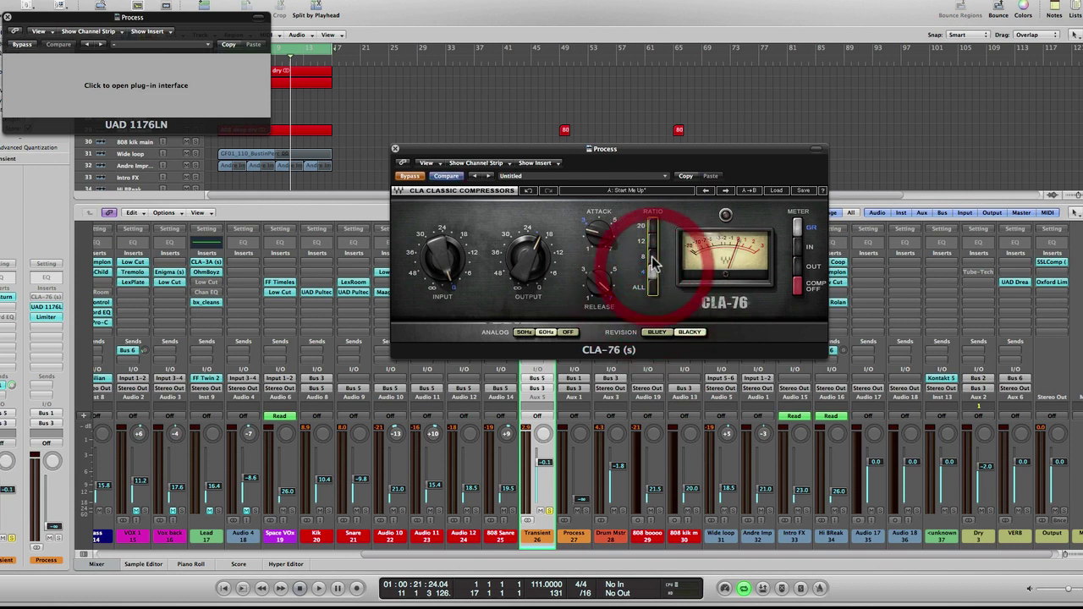
pyautogui.click(651, 289)
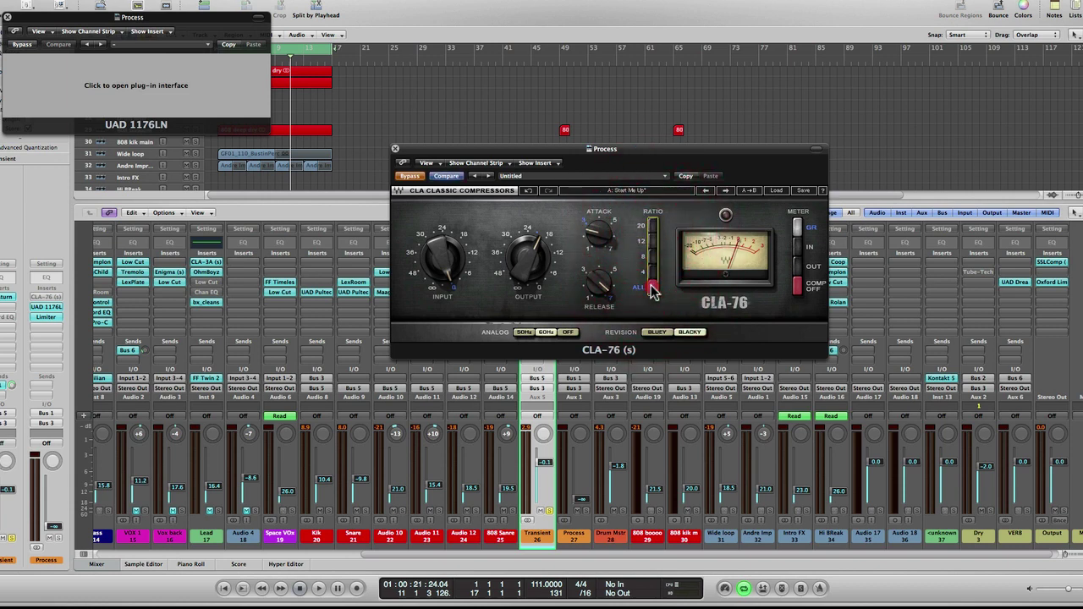
pyautogui.click(651, 289)
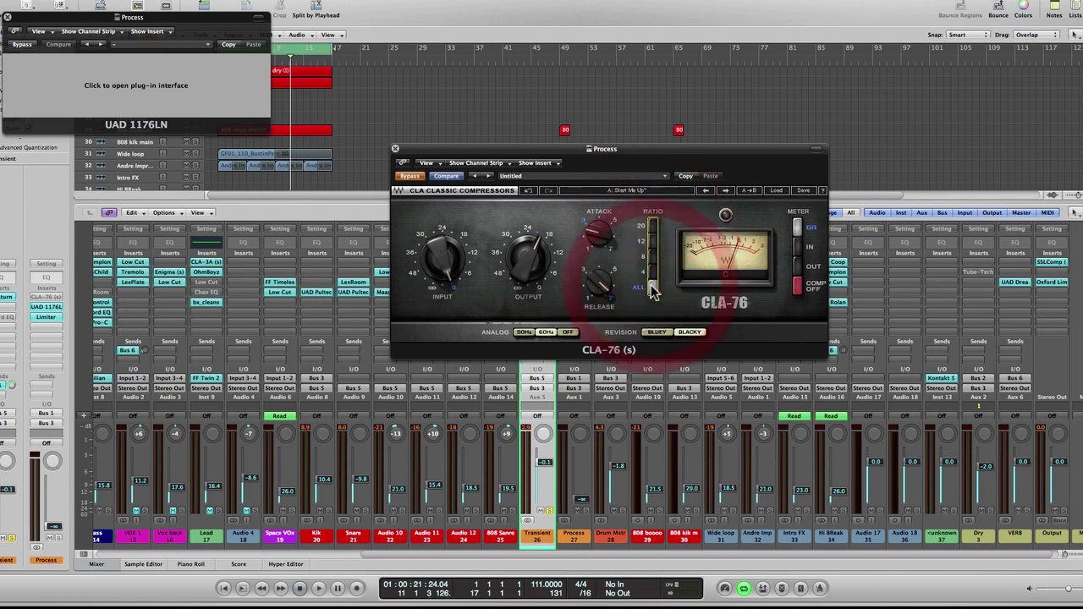
pyautogui.click(395, 150)
pyautogui.click(574, 273)
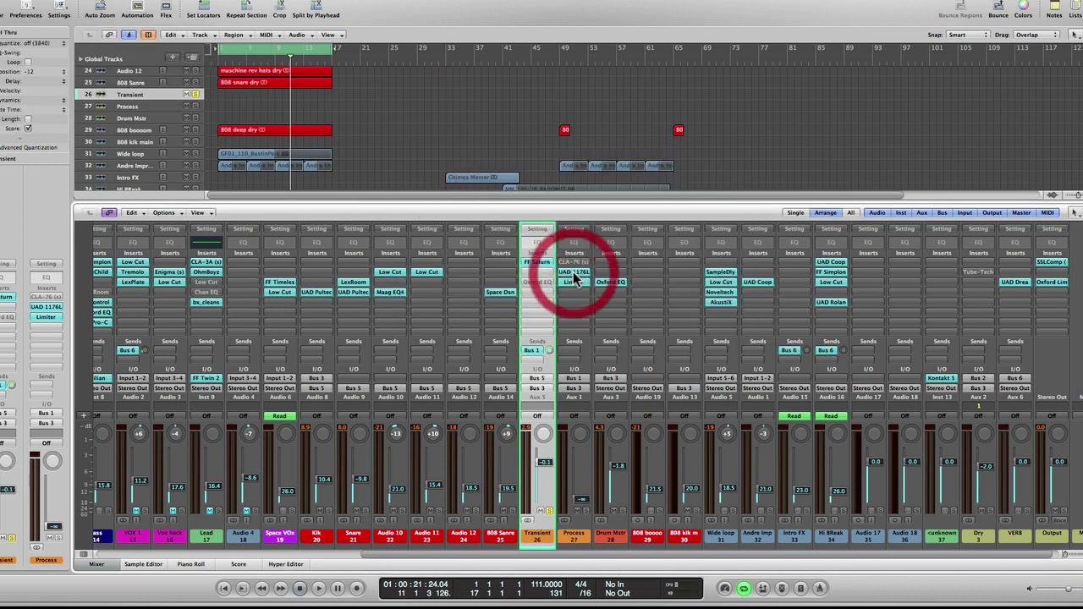
# Reopen the Process bus's UAD 1176LN and change its compression ratio.
pyautogui.click(574, 273)
pyautogui.click(183, 97)
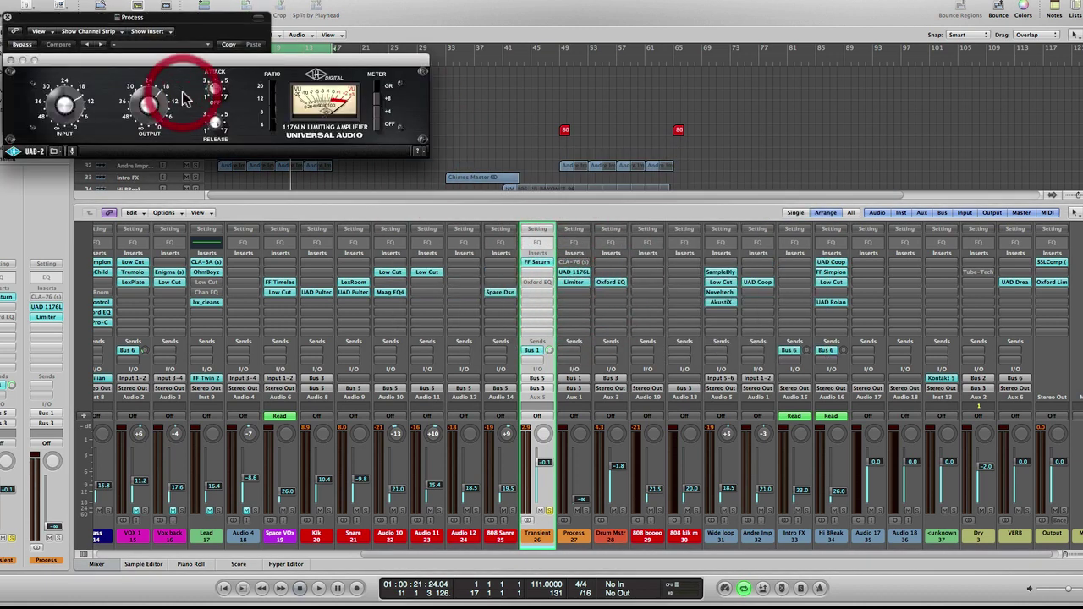
pyautogui.moveTo(214, 59); pyautogui.dragTo(637, 86)
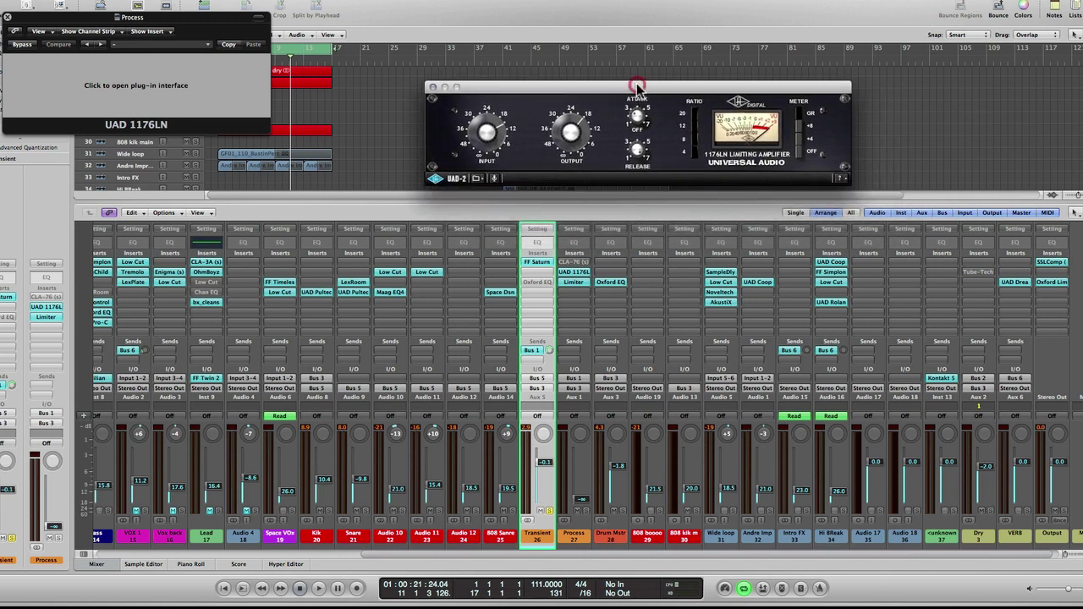
pyautogui.click(695, 157)
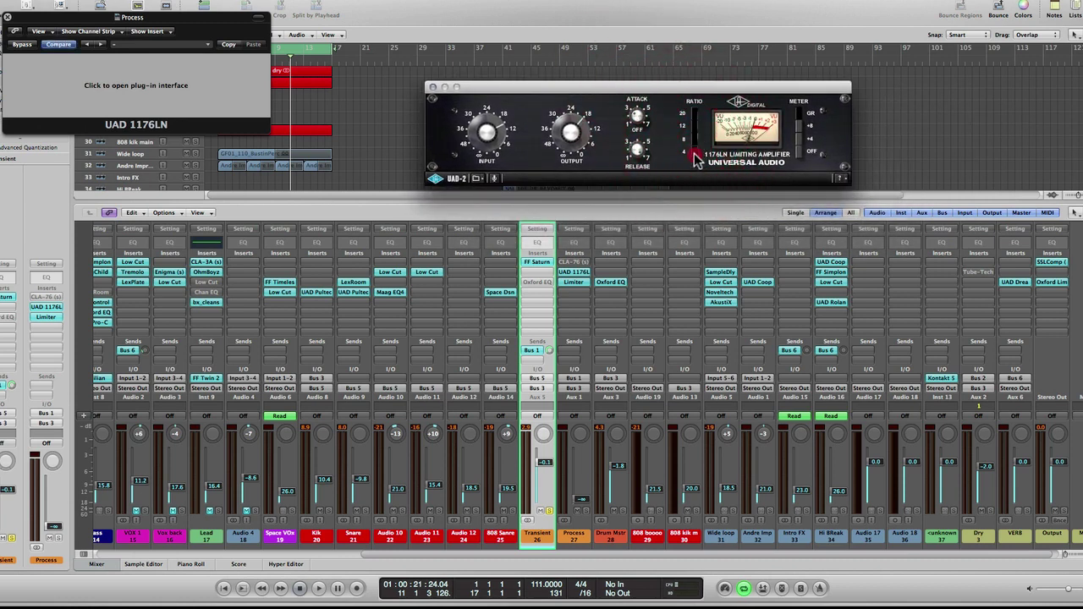
pyautogui.click(696, 160)
# Open the Process bus's Limiter and play the drums from the project start.
pyautogui.click(579, 282)
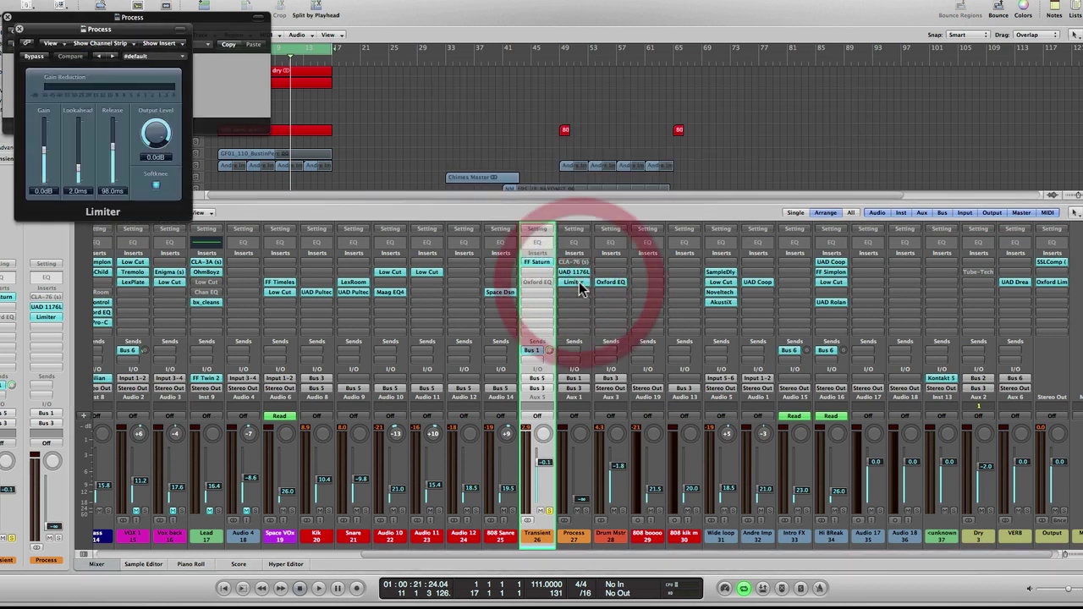
pyautogui.moveTo(133, 31); pyautogui.dragTo(829, 34)
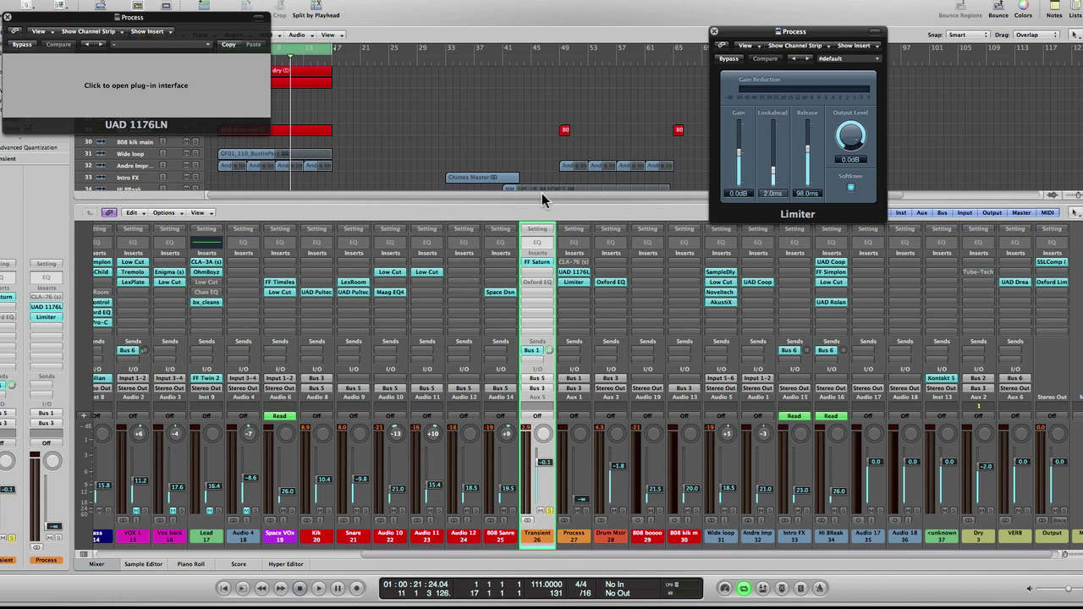
pyautogui.press('Return')
pyautogui.press('space')
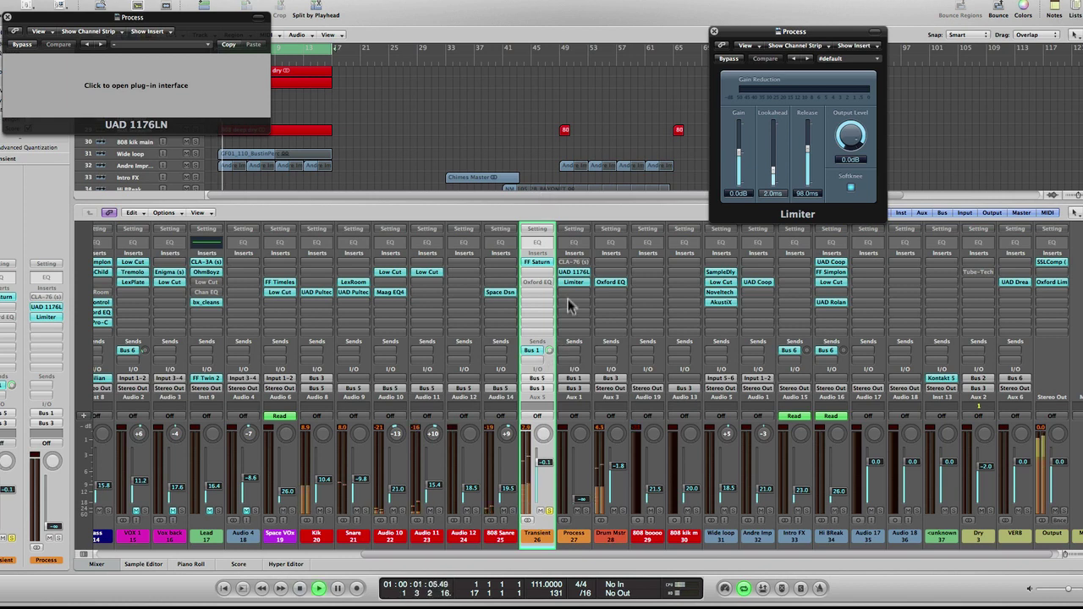
# While the drums play, change the 1176LN ratio and nudge its input, then close it.
pyautogui.click(573, 274)
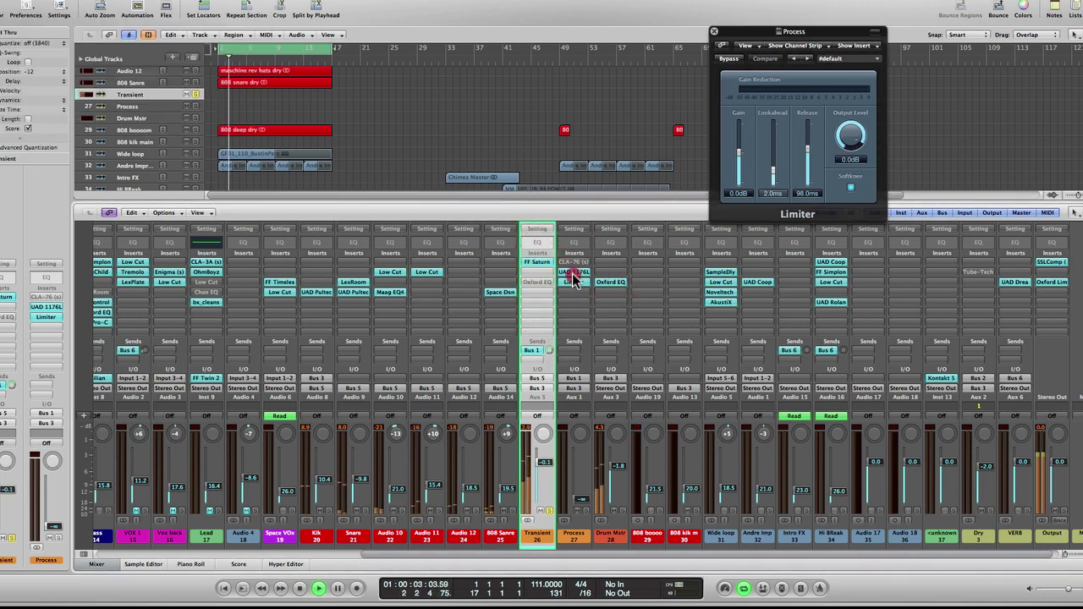
pyautogui.click(573, 274)
pyautogui.click(188, 94)
pyautogui.moveTo(275, 55); pyautogui.dragTo(490, 77)
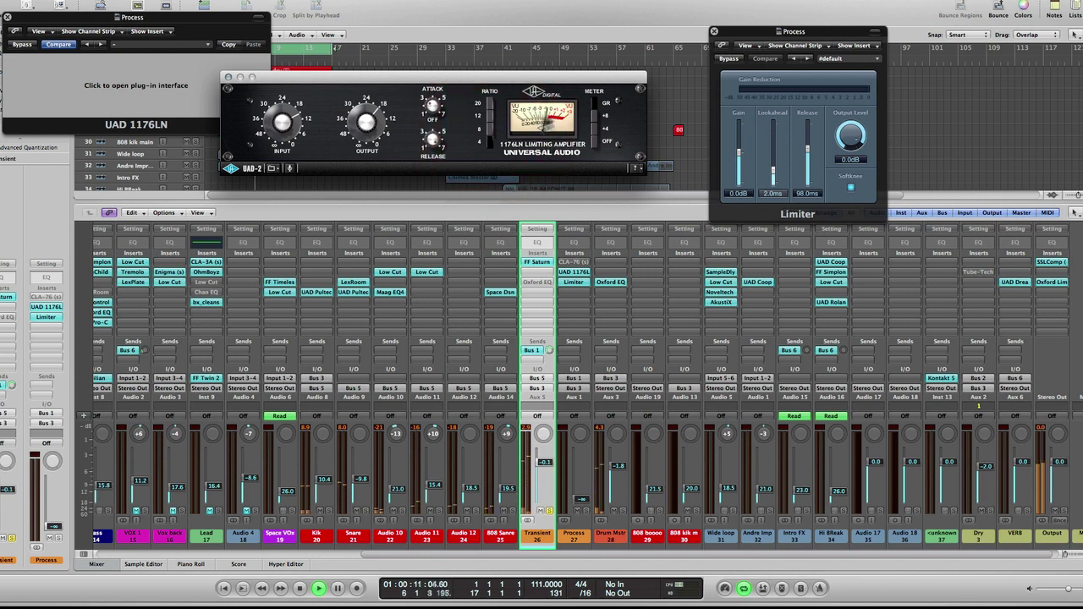
pyautogui.click(493, 136)
pyautogui.click(493, 142)
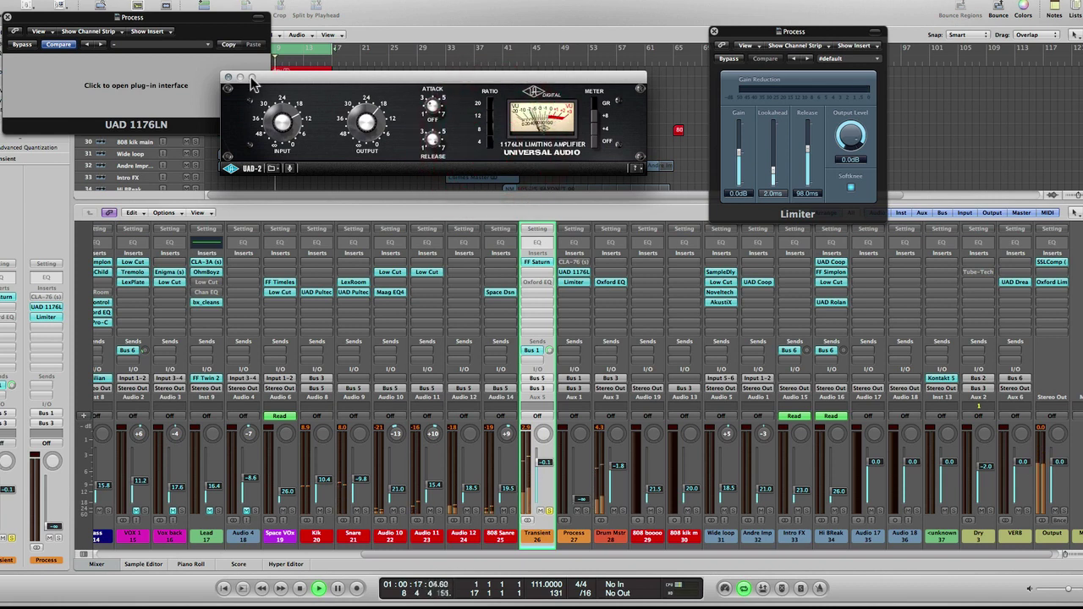
pyautogui.click(289, 110)
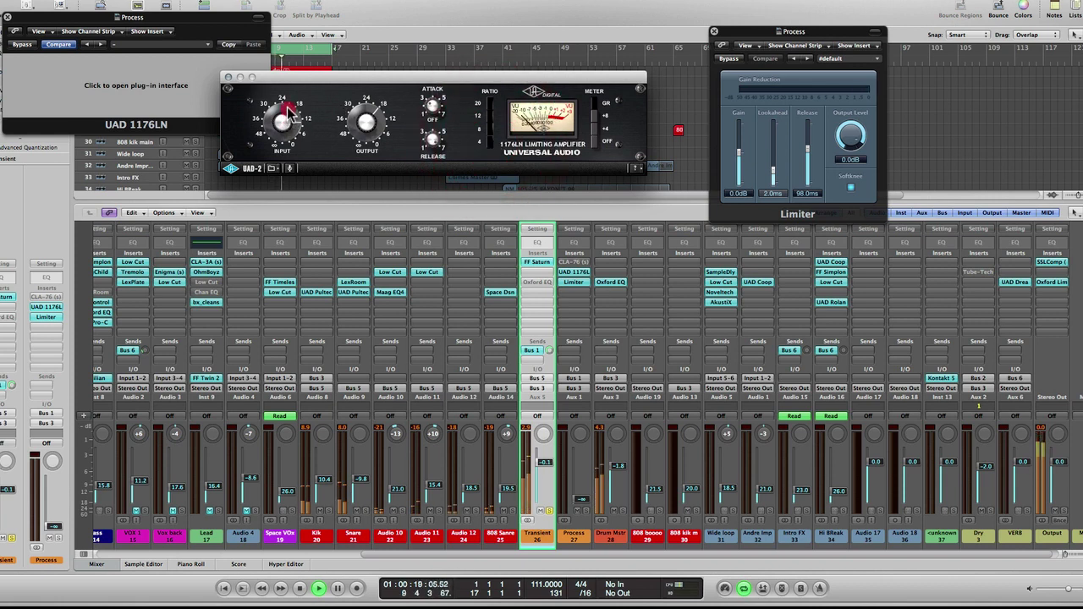
pyautogui.moveTo(288, 110); pyautogui.dragTo(290, 105)
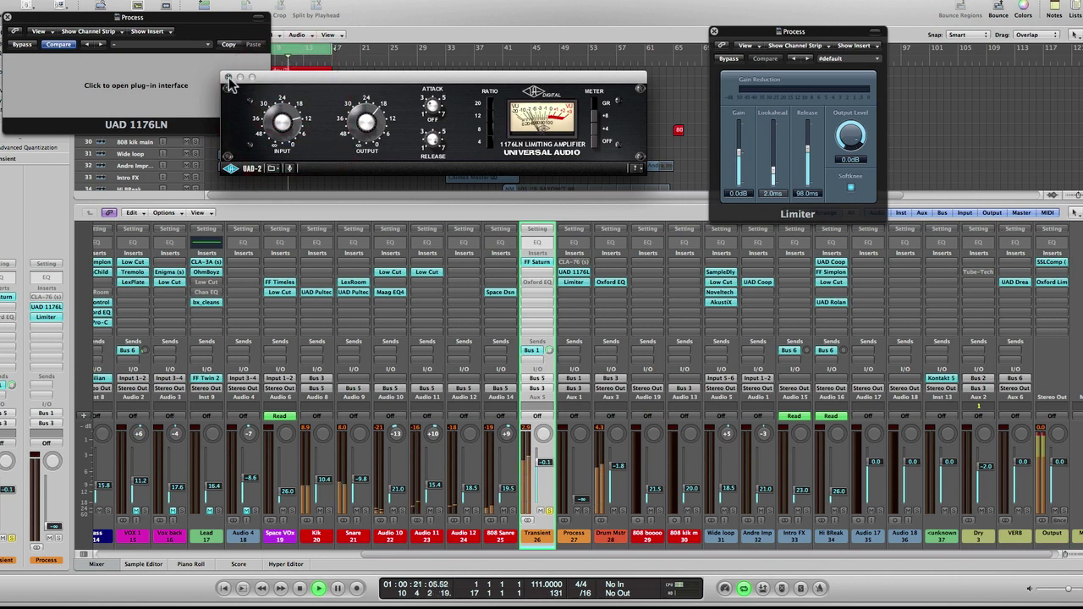
pyautogui.click(228, 78)
# Close the Limiter, raise the Process bus level from -∞ and solo Process.
pyautogui.click(714, 31)
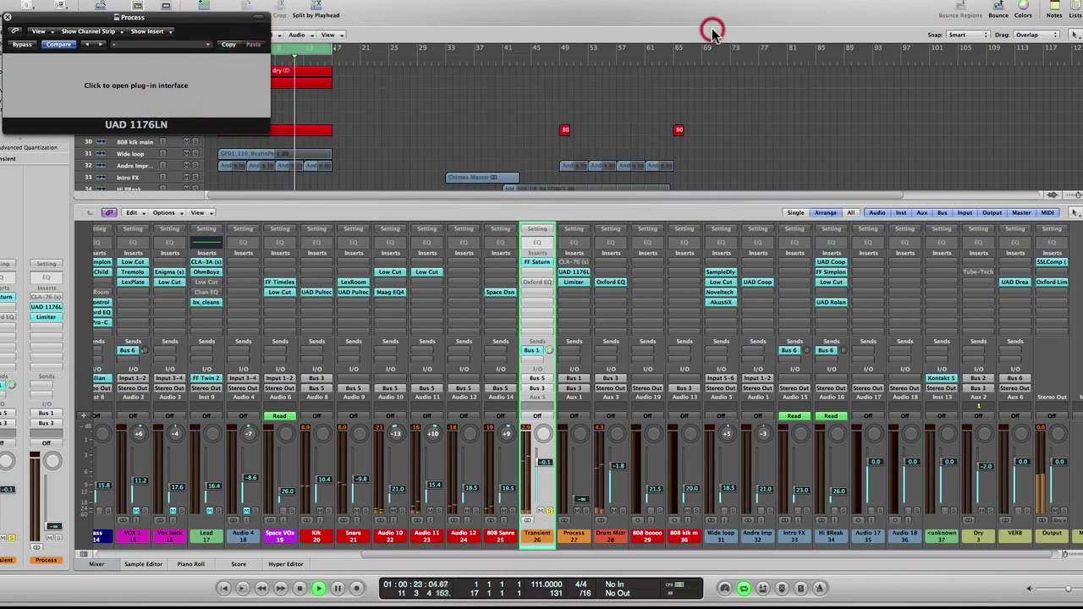
pyautogui.moveTo(581, 495); pyautogui.dragTo(583, 449)
pyautogui.click(577, 513)
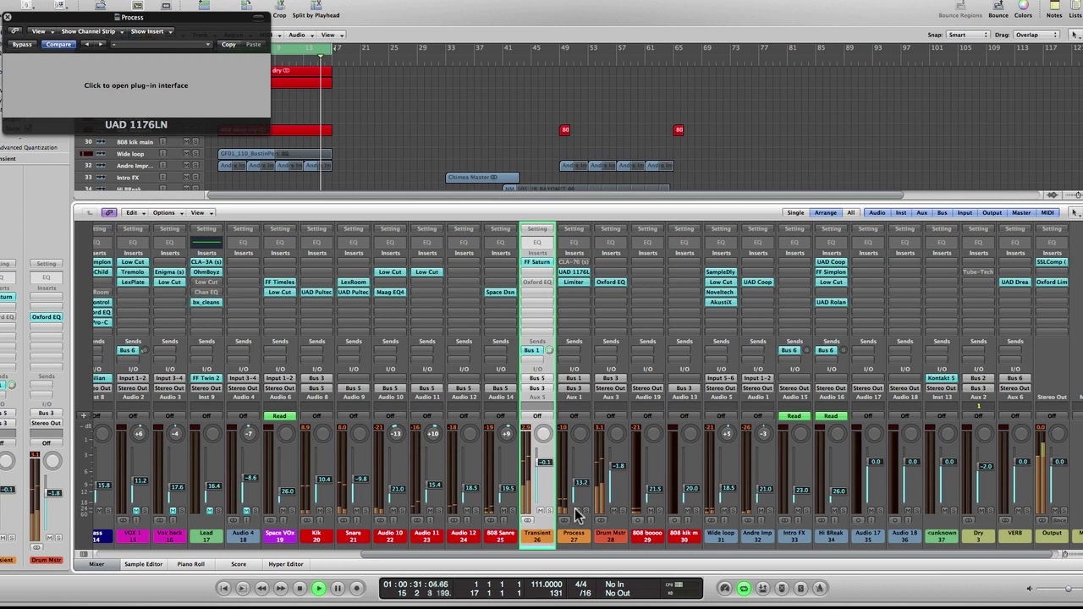
pyautogui.click(585, 511)
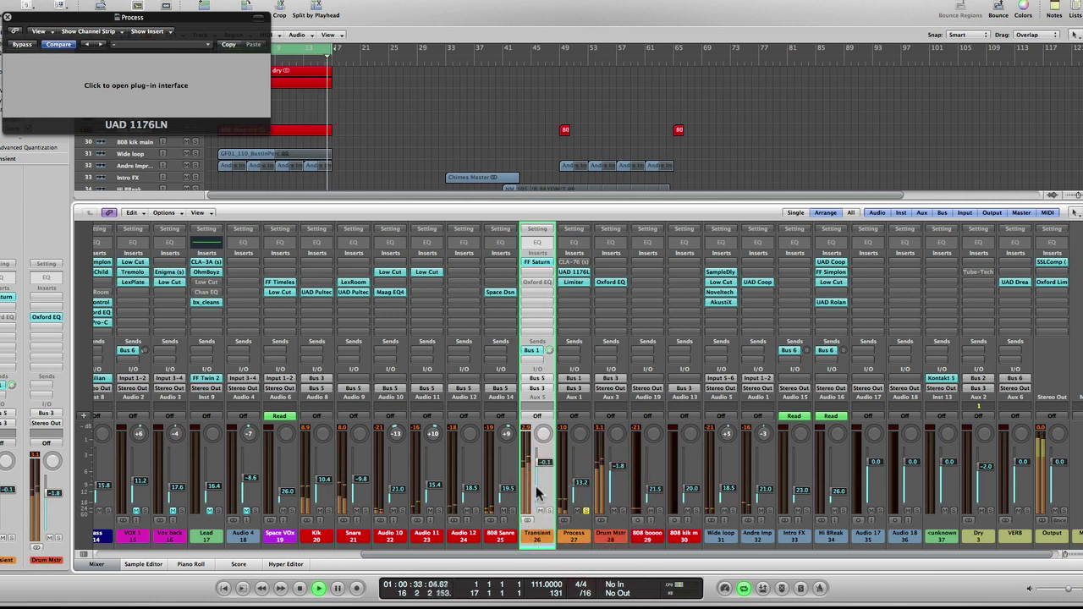
# Return the Transient level to 0.0 and pull Drum Mstr down, undoing the full drop.
pyautogui.moveTo(537, 494)
pyautogui.mouseDown()
pyautogui.moveTo(545, 479)
pyautogui.moveTo(580, 486)
pyautogui.moveTo(580, 497)
pyautogui.moveTo(579, 478)
pyautogui.mouseUp()
pyautogui.keyDown('alt'); pyautogui.click(542, 457); pyautogui.keyUp('alt')
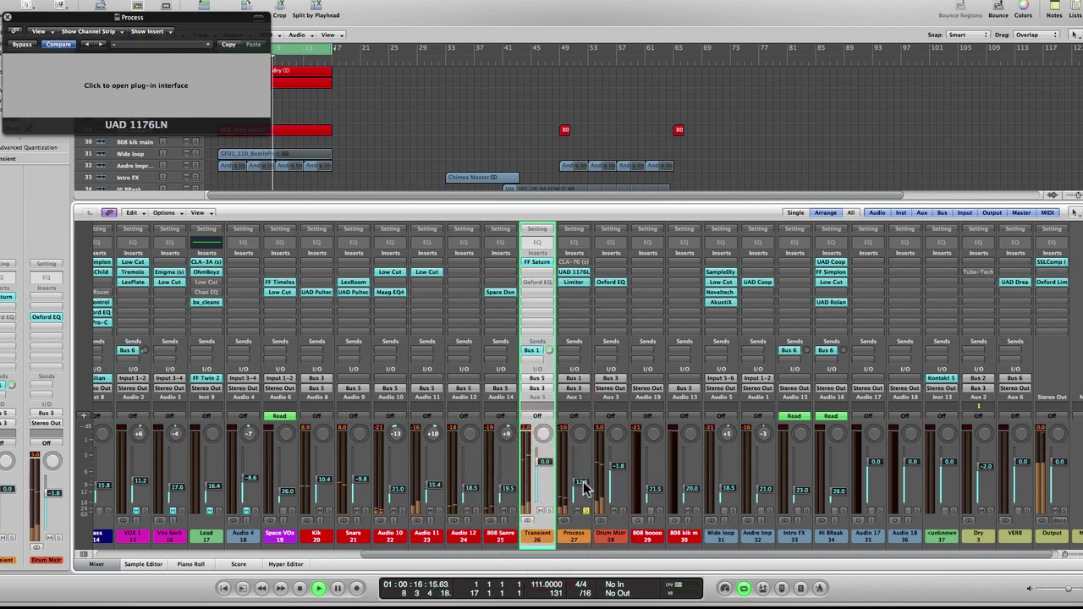
pyautogui.click(574, 537)
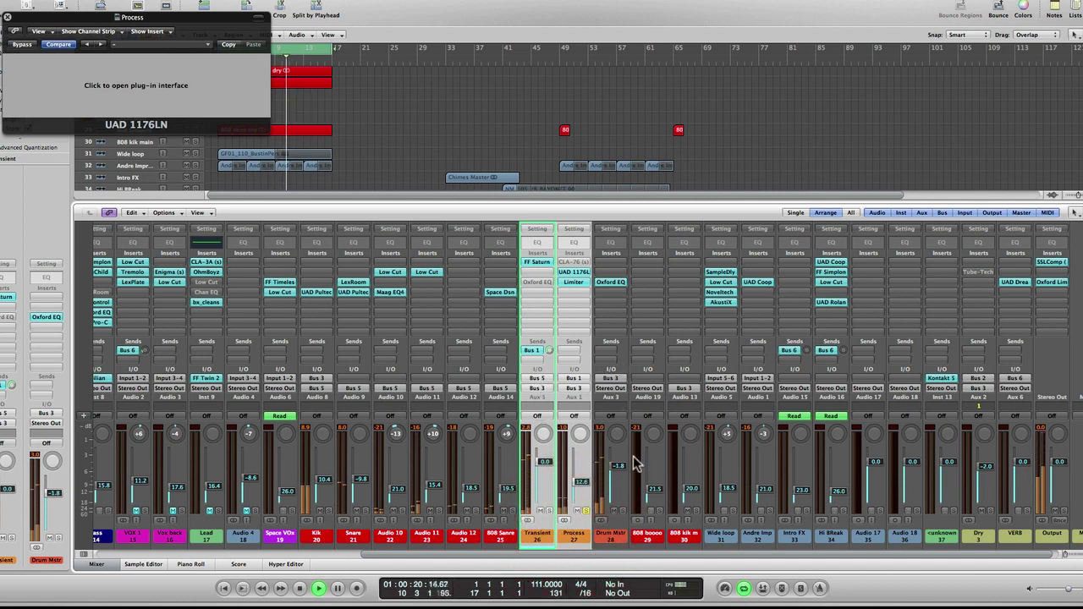
pyautogui.moveTo(621, 465); pyautogui.dragTo(607, 566)
pyautogui.press('super+z')
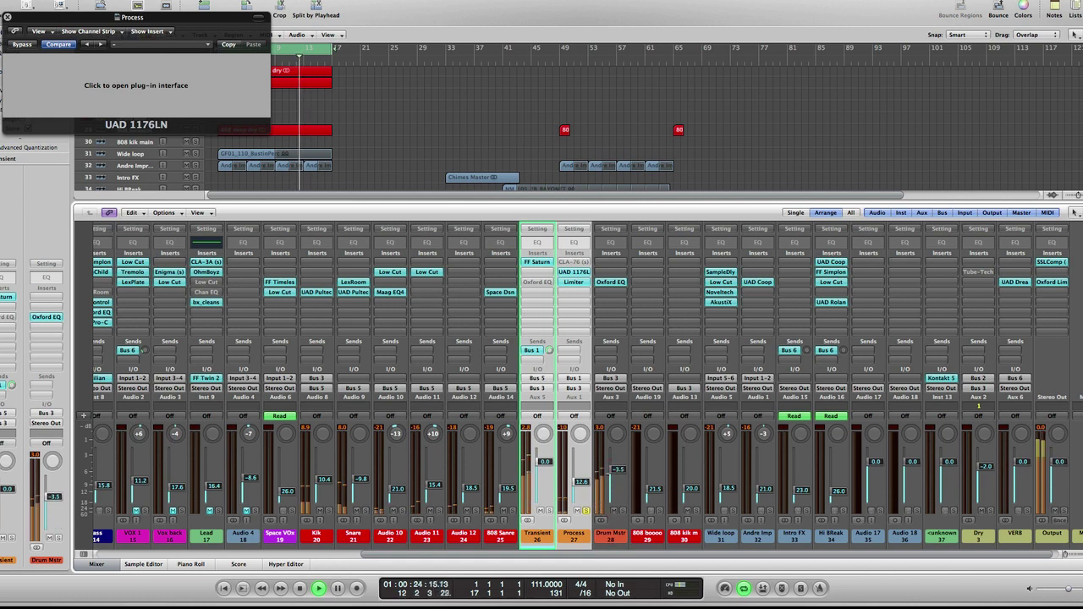
pyautogui.click(610, 282)
pyautogui.click(237, 107)
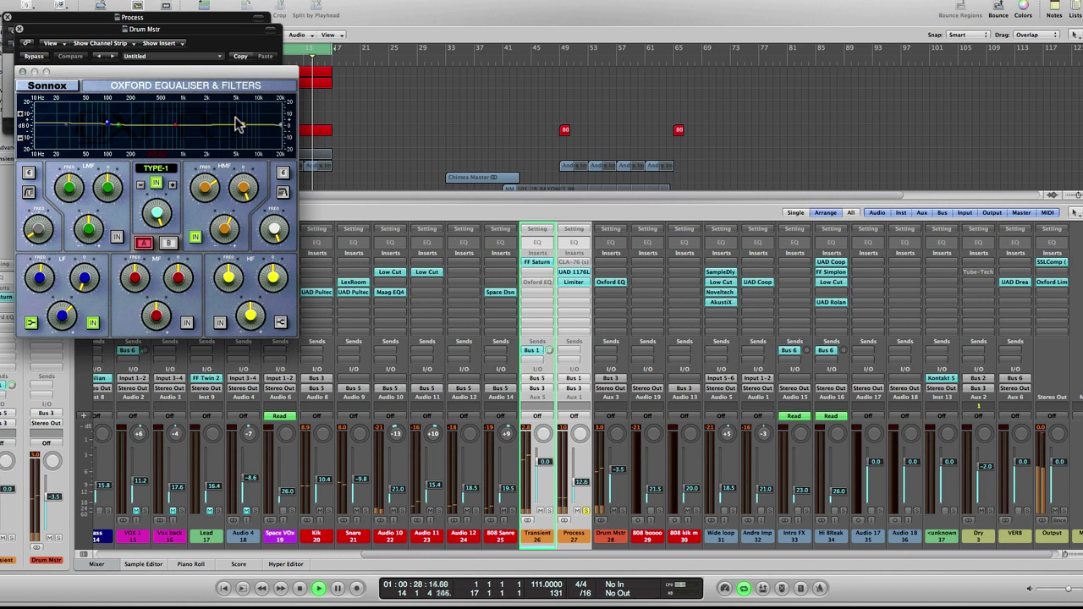
pyautogui.moveTo(203, 74); pyautogui.dragTo(501, 59)
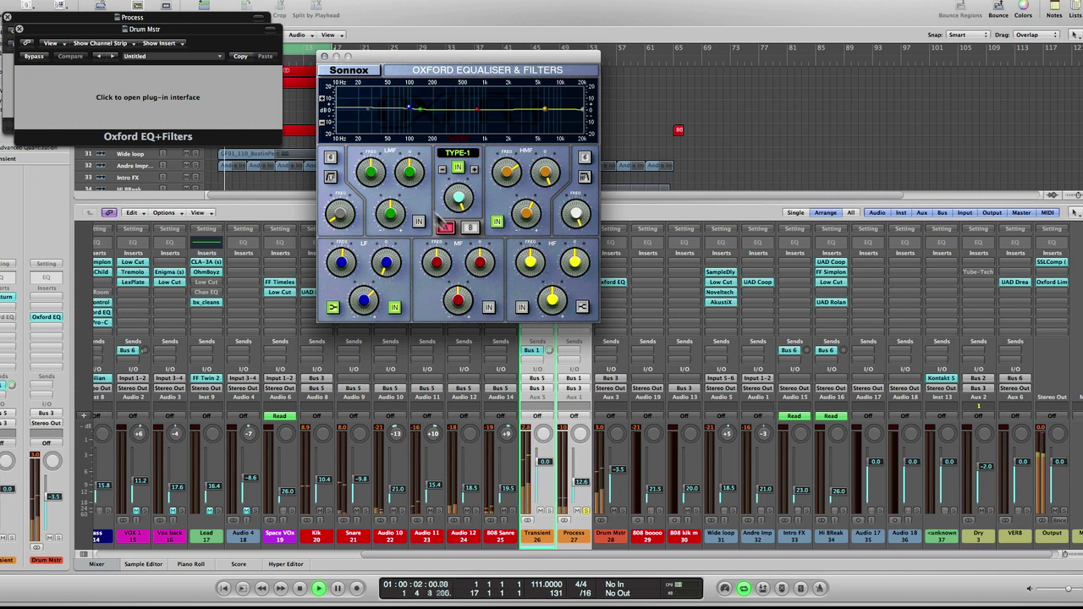
pyautogui.click(323, 56)
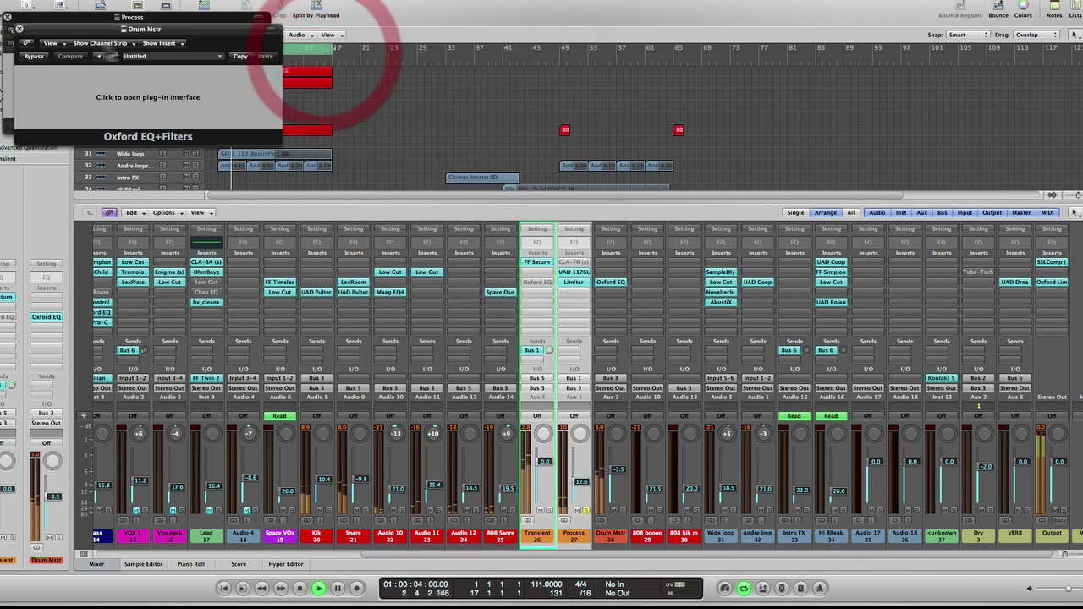
# Insert the UAD Precision Limiter (Audio Units 32-bit, Universal Audio) on Drum Mstr after the Oxford EQ.
pyautogui.click(9, 17)
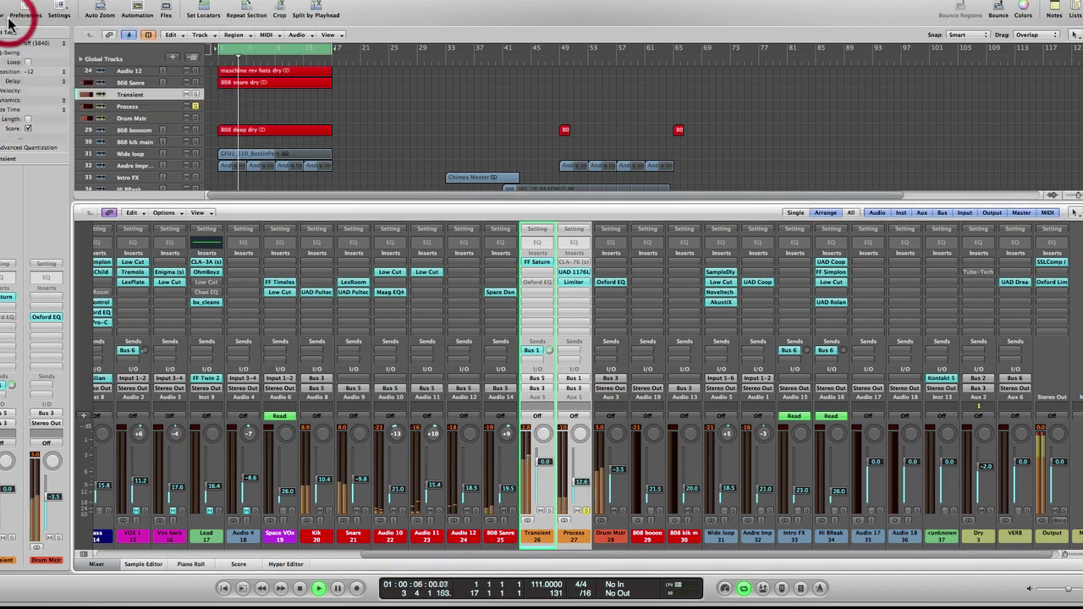
pyautogui.click(609, 294)
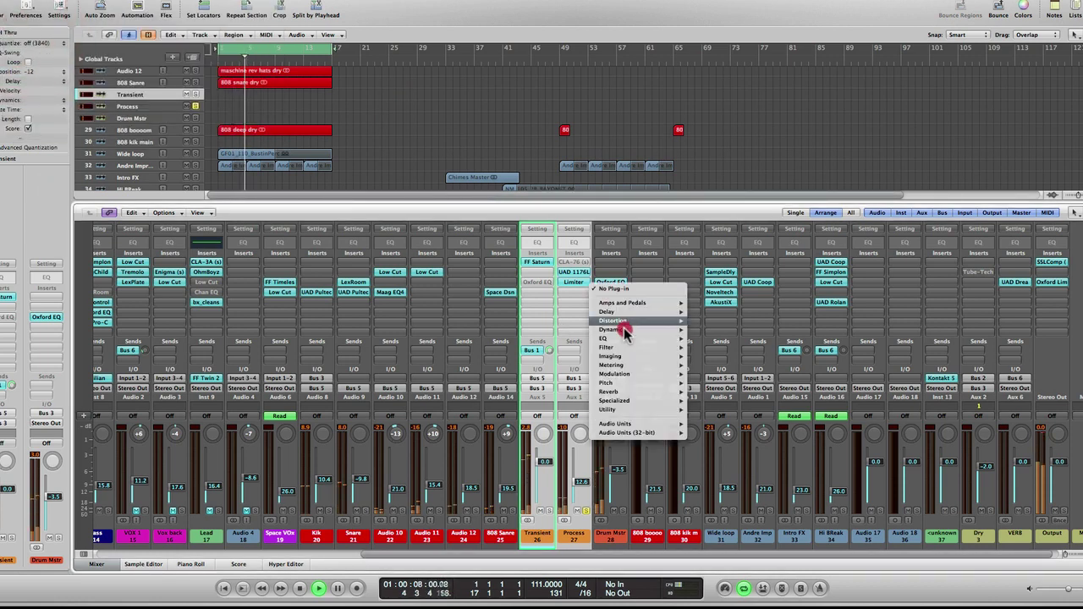
pyautogui.moveTo(639, 424)
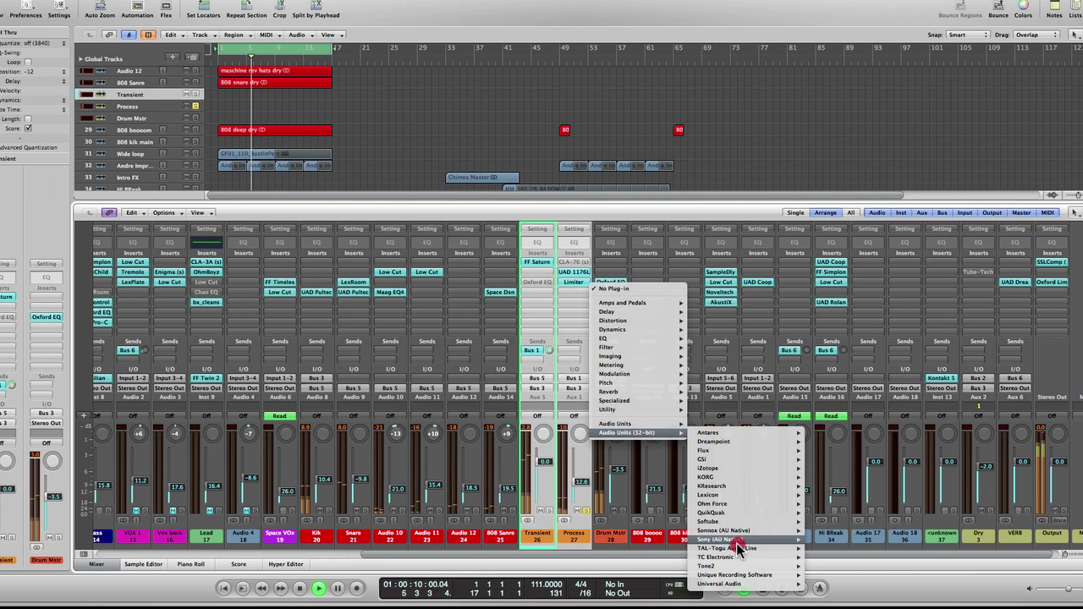
pyautogui.moveTo(738, 584)
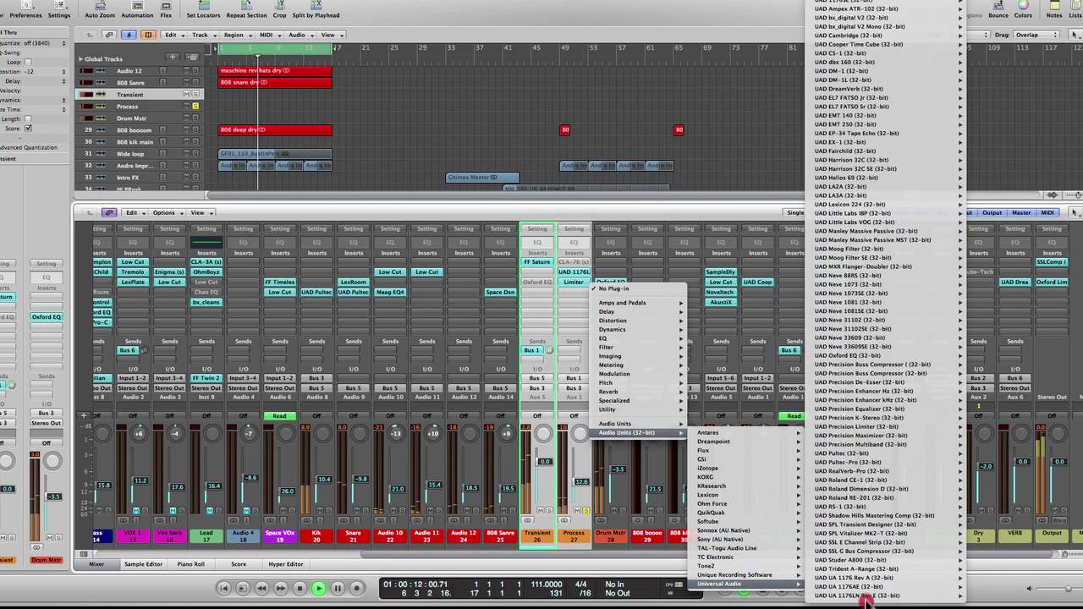
pyautogui.click(865, 491)
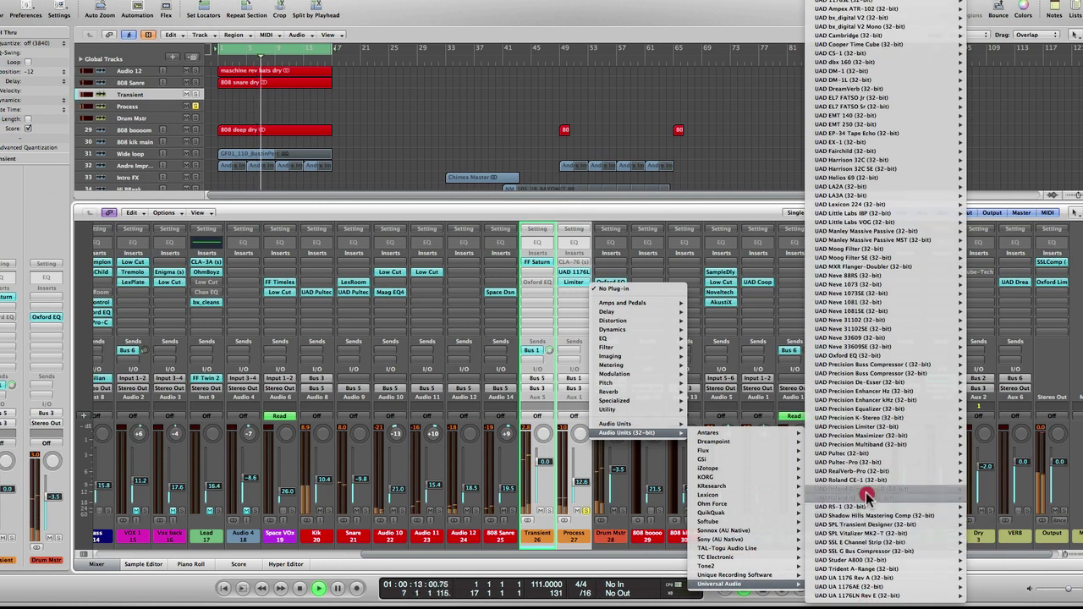
pyautogui.moveTo(866, 384)
pyautogui.click(866, 405)
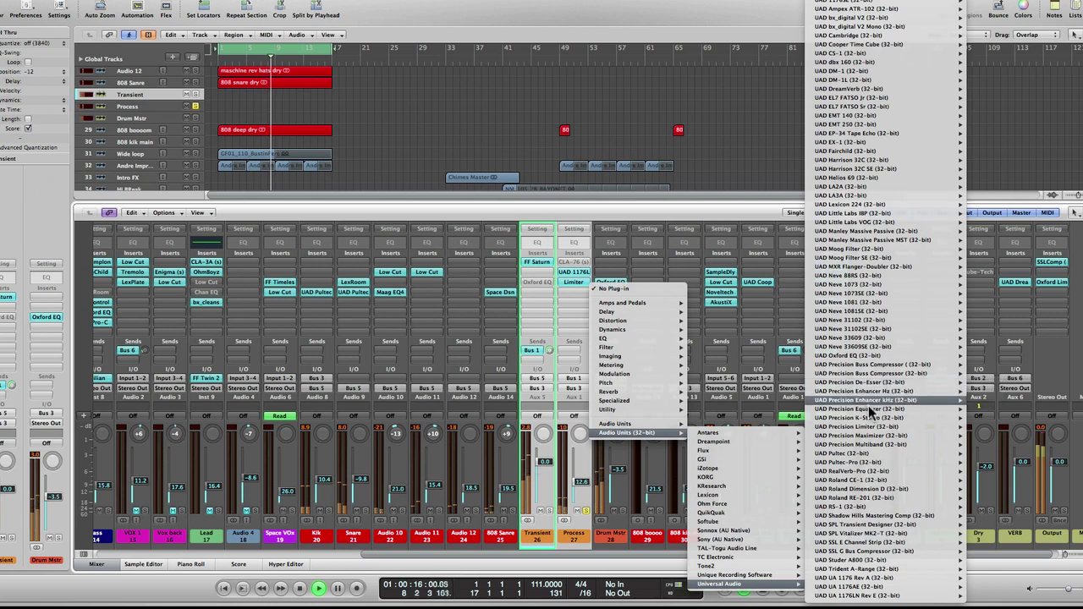
pyautogui.click(867, 425)
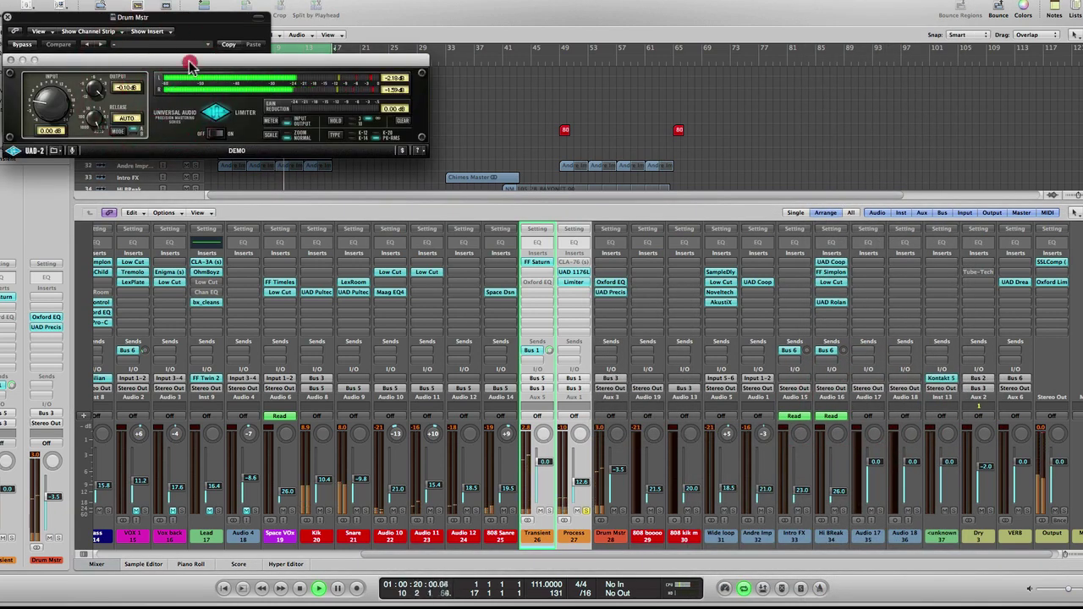
# Raise the Precision Limiter's input to about 2.4 dB and close its window.
pyautogui.moveTo(190, 60); pyautogui.dragTo(558, 75)
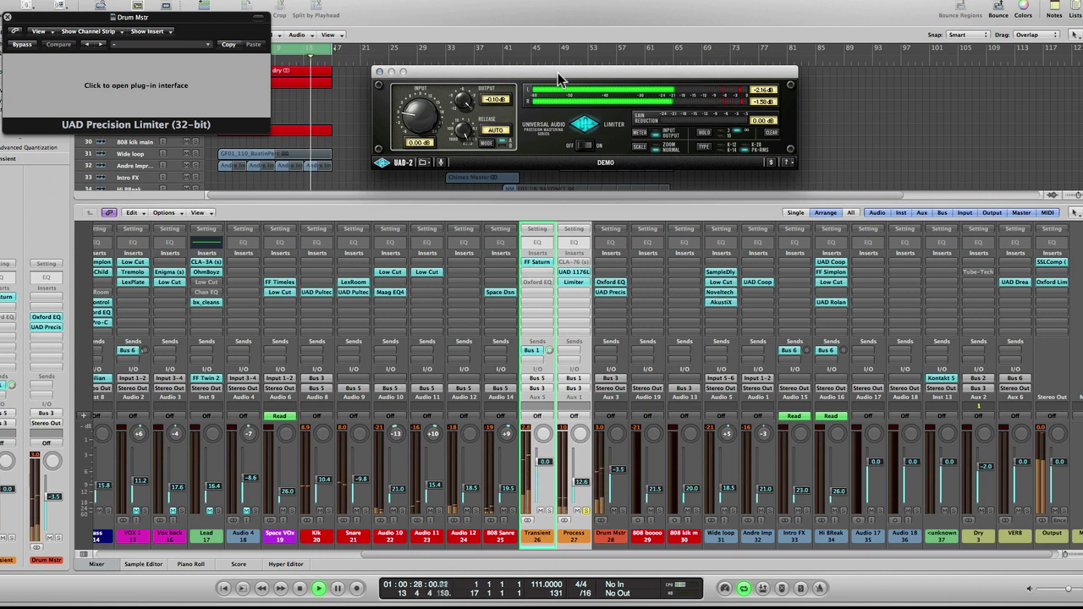
pyautogui.moveTo(415, 117)
pyautogui.mouseDown()
pyautogui.moveTo(412, 98)
pyautogui.moveTo(411, 109)
pyautogui.mouseUp()
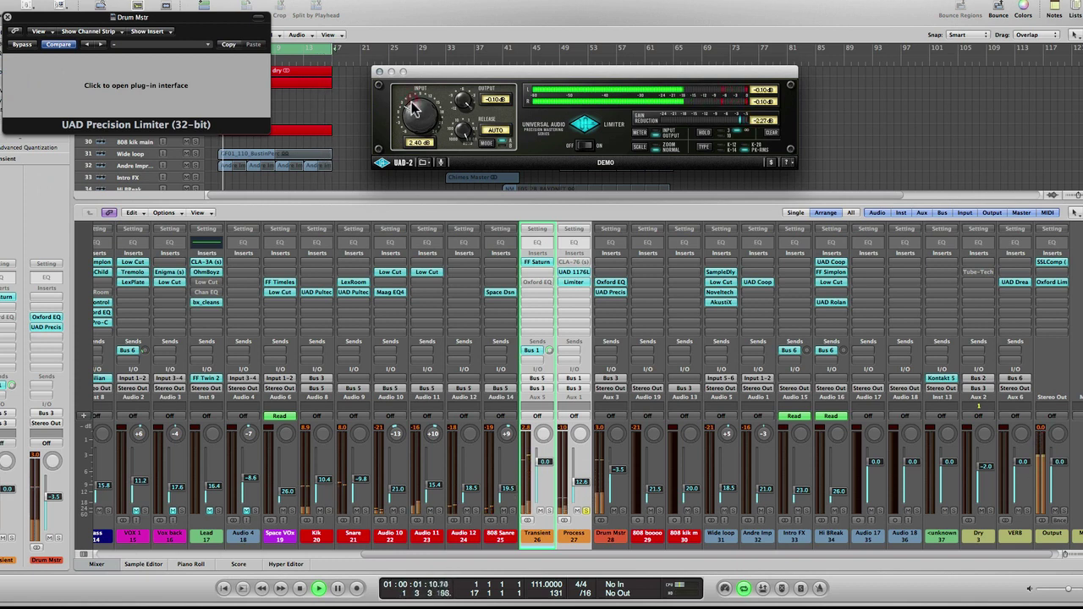
pyautogui.click(624, 468)
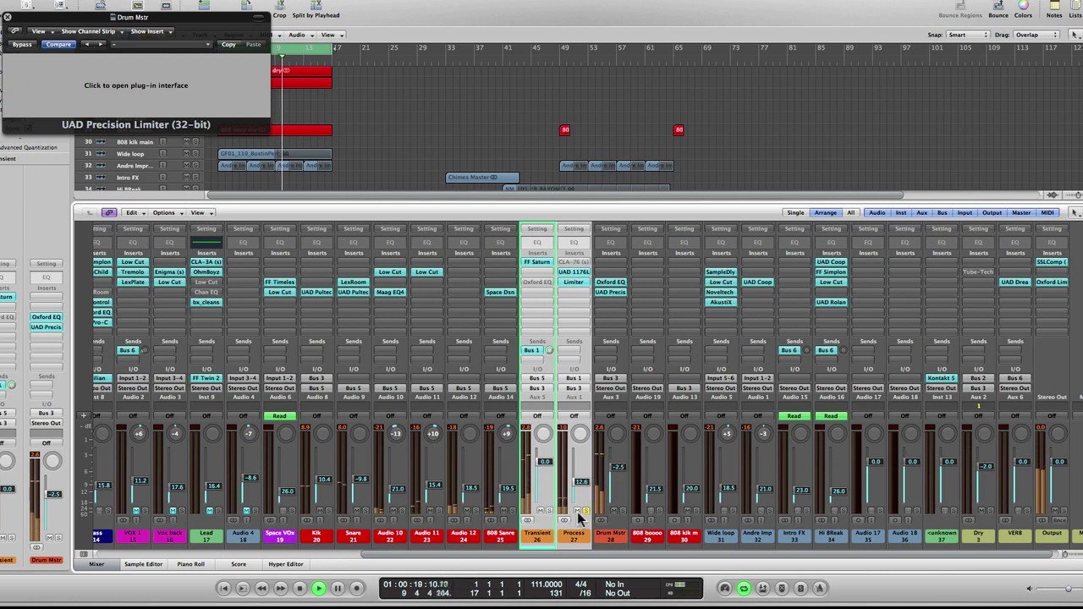
# Lower the Process level, check the drum strips' send destinations, then fine-tune the Process fader.
pyautogui.moveTo(580, 514); pyautogui.dragTo(573, 488)
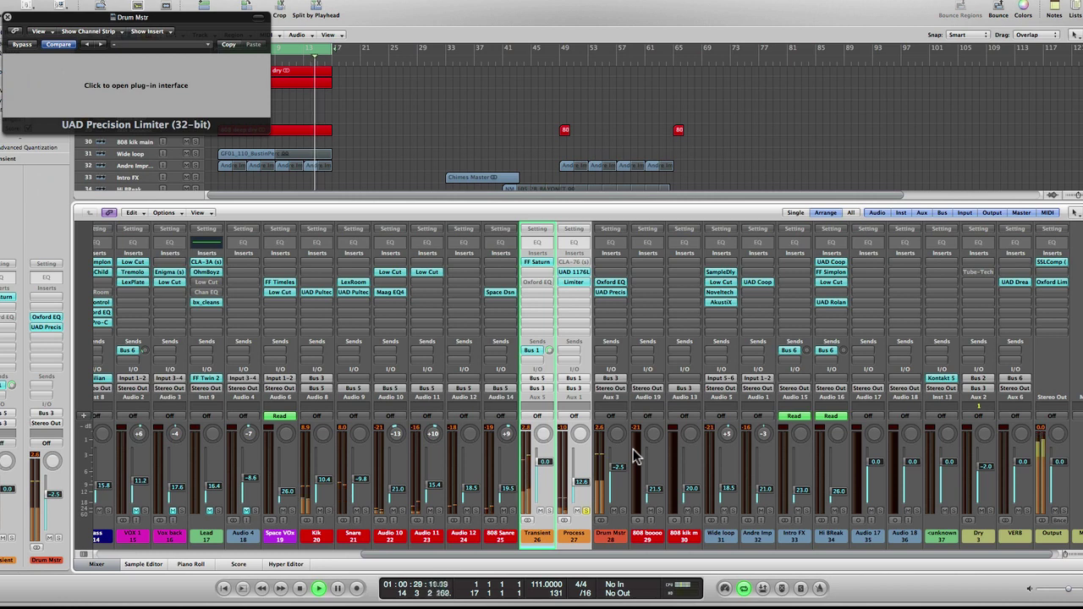
pyautogui.click(318, 535)
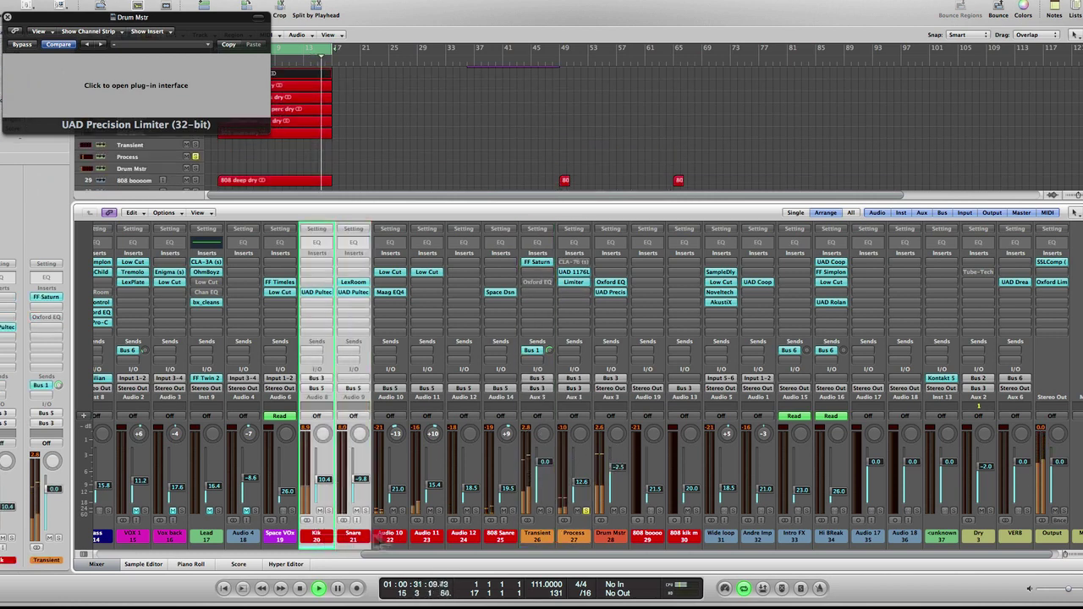
pyautogui.moveTo(383, 541); pyautogui.dragTo(495, 544)
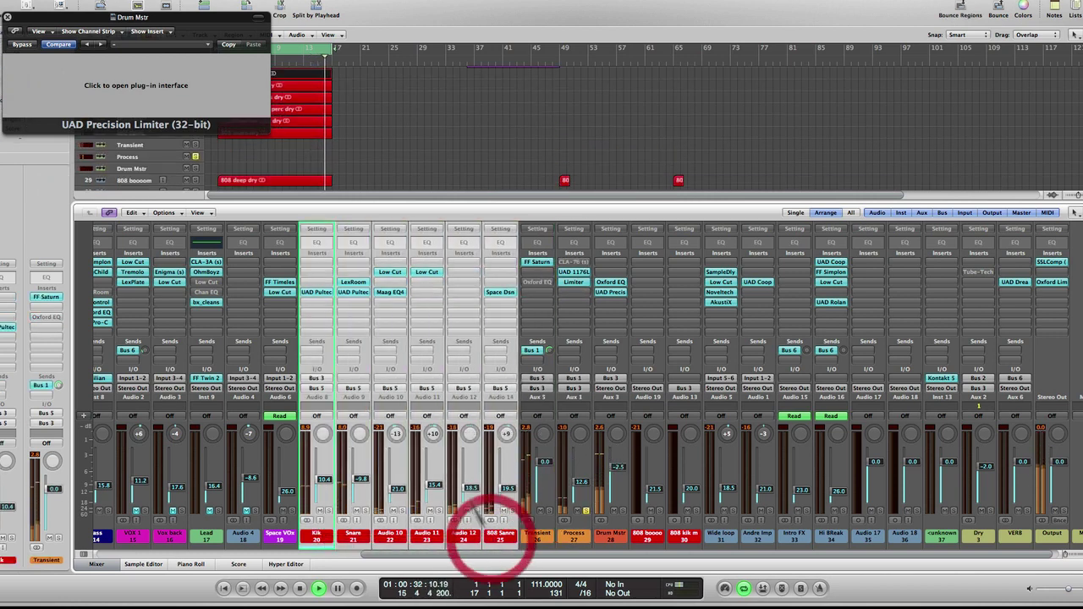
pyautogui.click(319, 353)
pyautogui.click(556, 161)
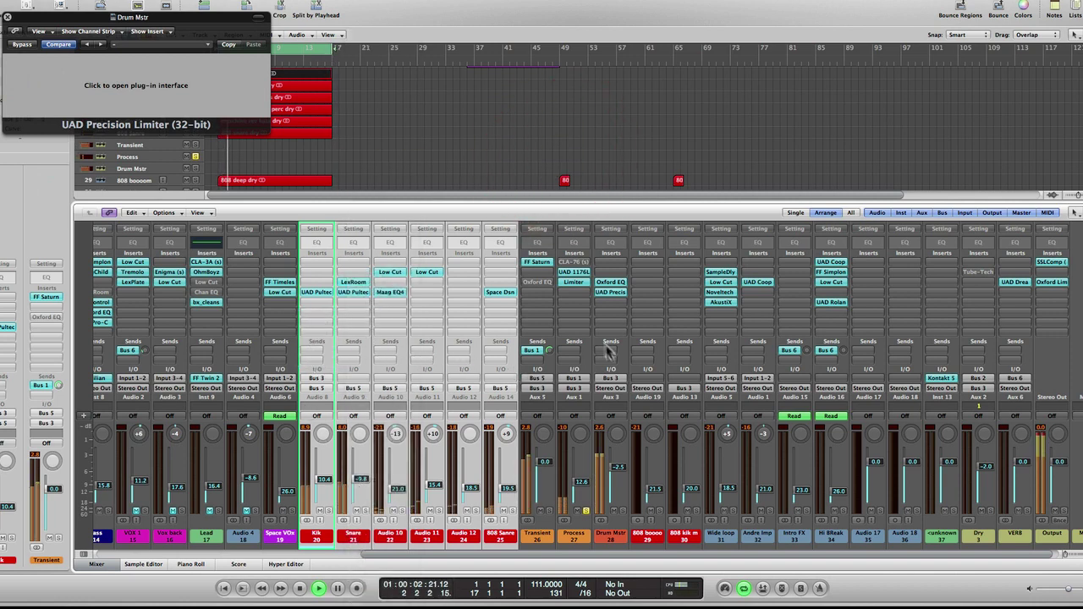
pyautogui.click(561, 530)
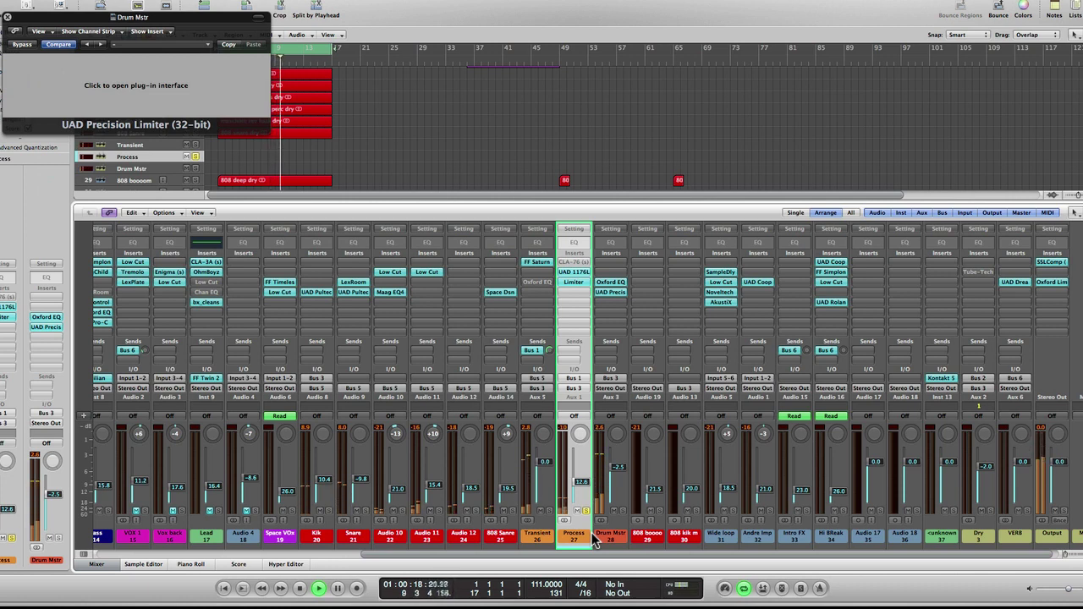
pyautogui.moveTo(579, 482); pyautogui.dragTo(580, 484)
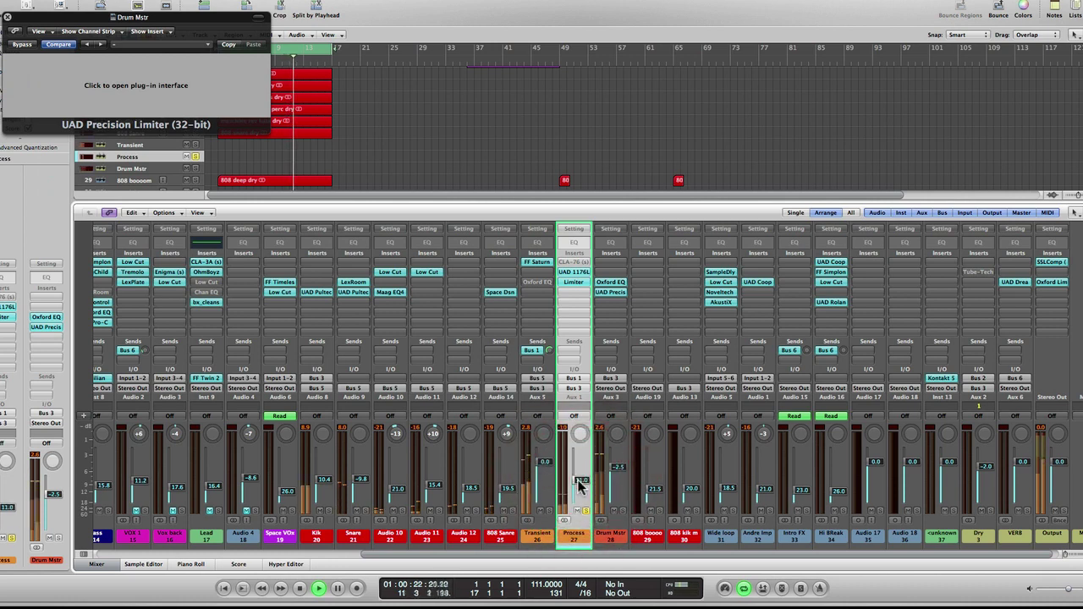